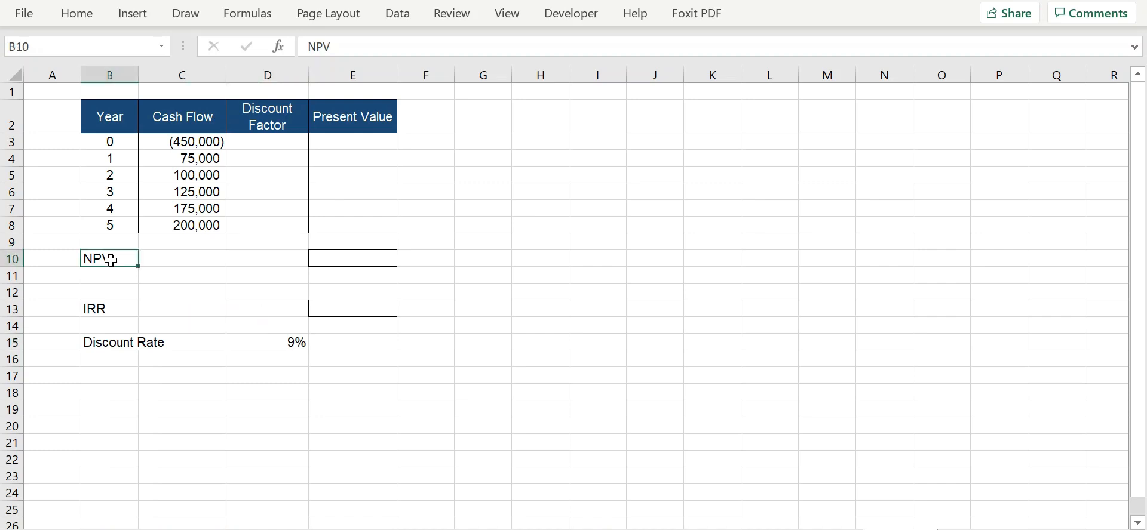
Review the NPV and IRR result cells and the cash flow, discount factor and present value columns
left_click(108, 308)
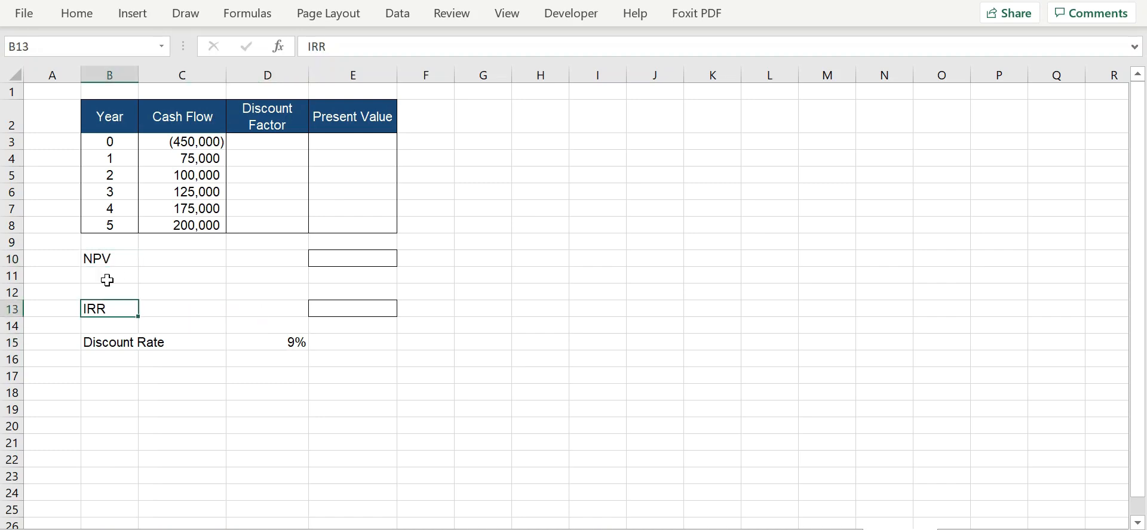
left_click(109, 260)
left_click(185, 259)
left_click(319, 256)
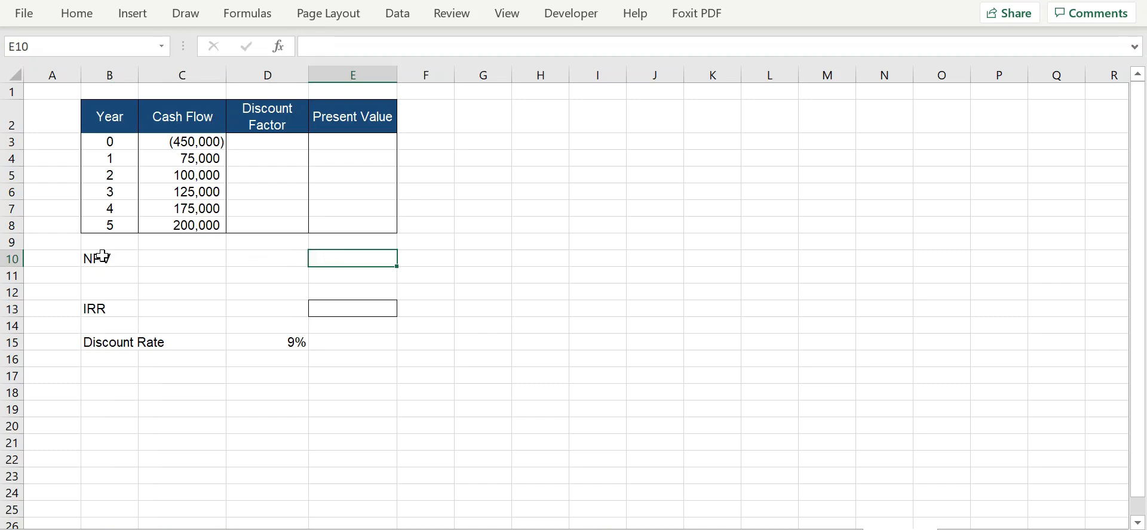
left_click(348, 131)
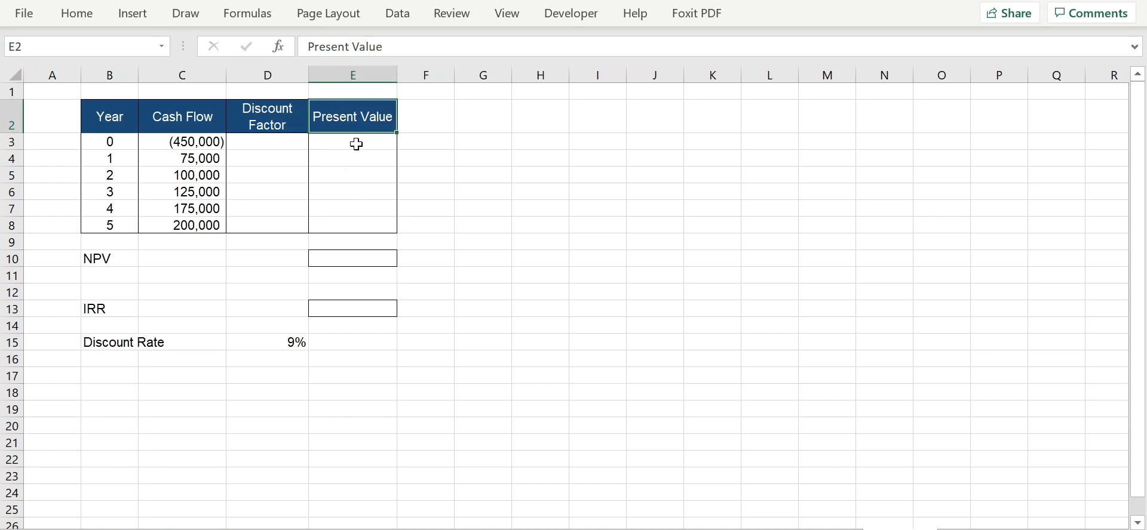
left_click_drag(269, 143, 277, 225)
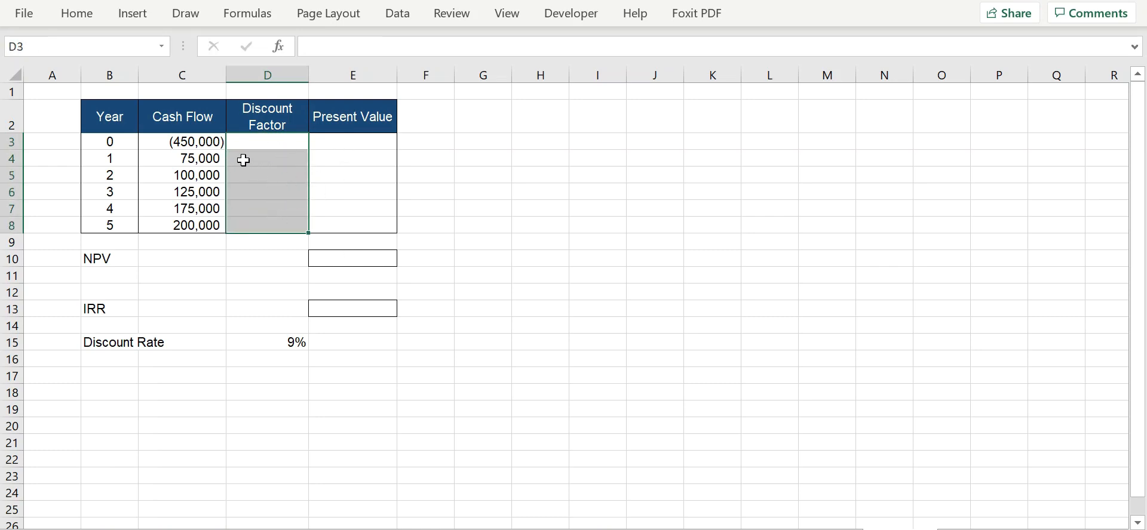
left_click(202, 159)
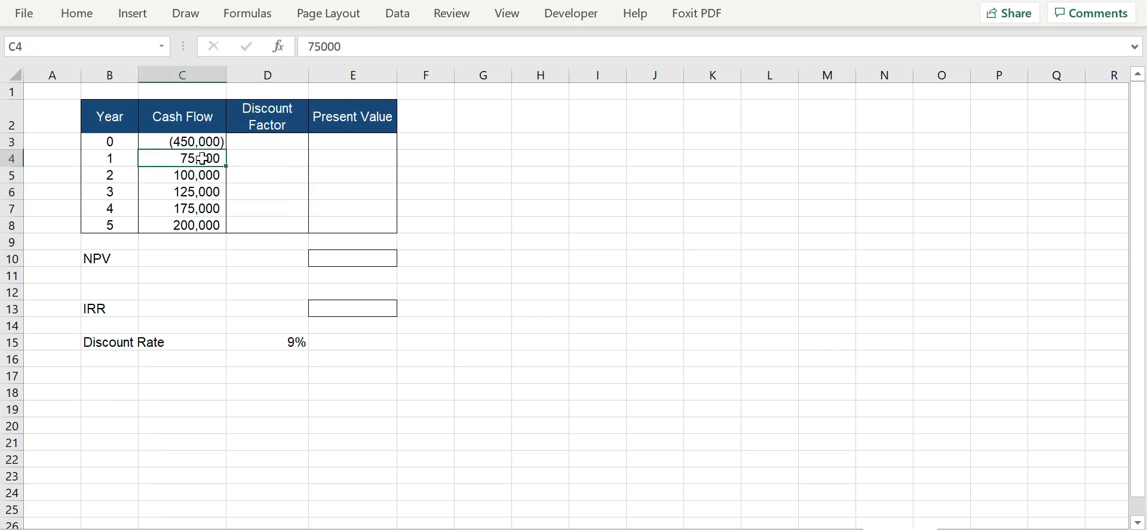
left_click(273, 160)
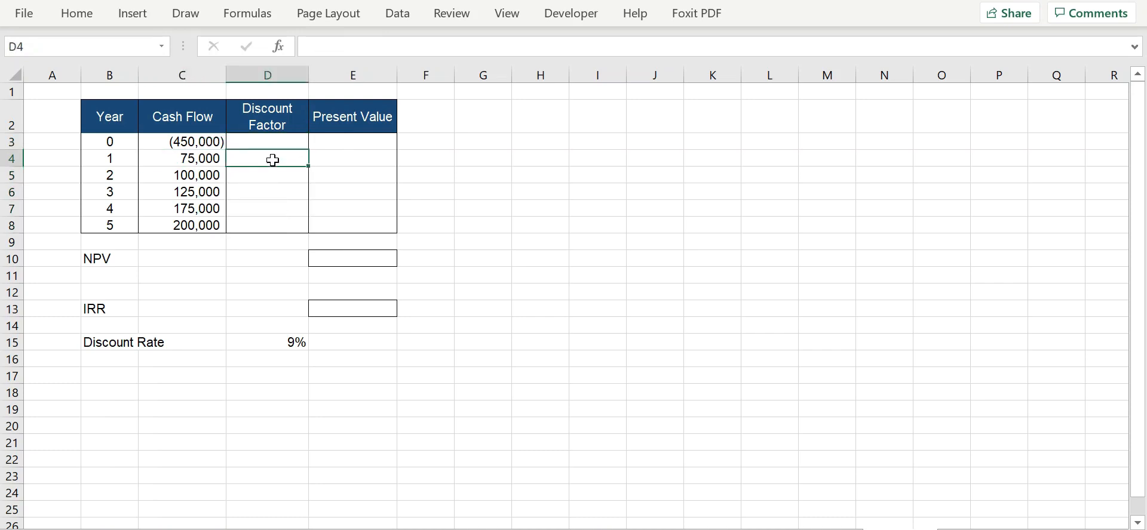
left_click(354, 160)
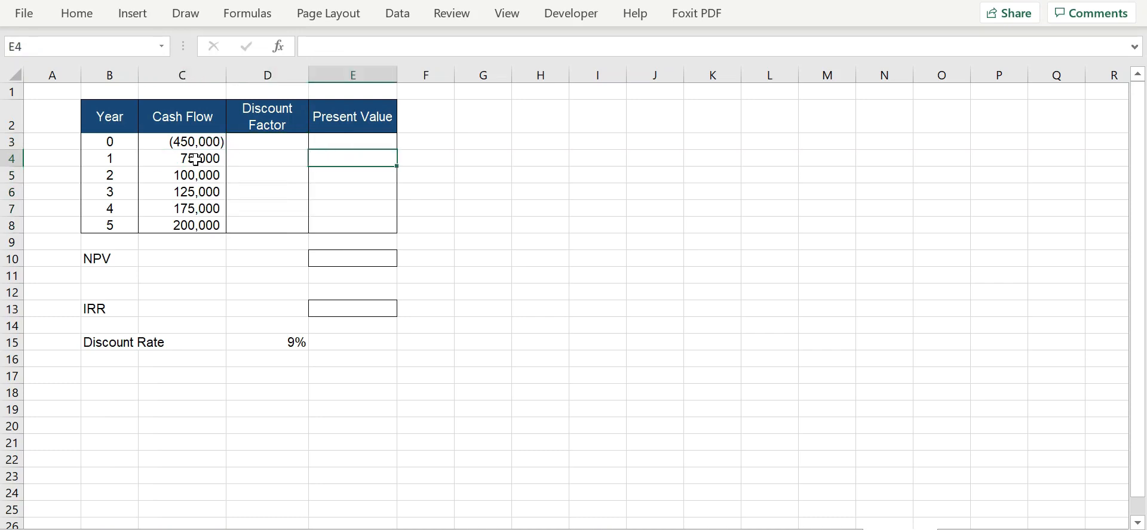
Enter 1.000 in D3 as the discount factor for the year 0 cash flow
left_click(114, 142)
left_click(209, 146)
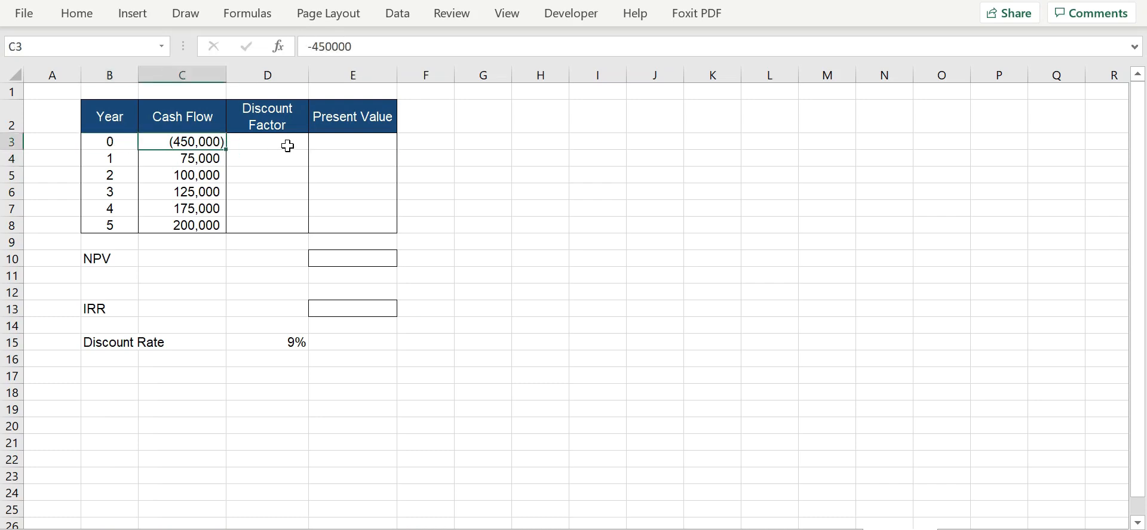
left_click(287, 146)
type("1.000")
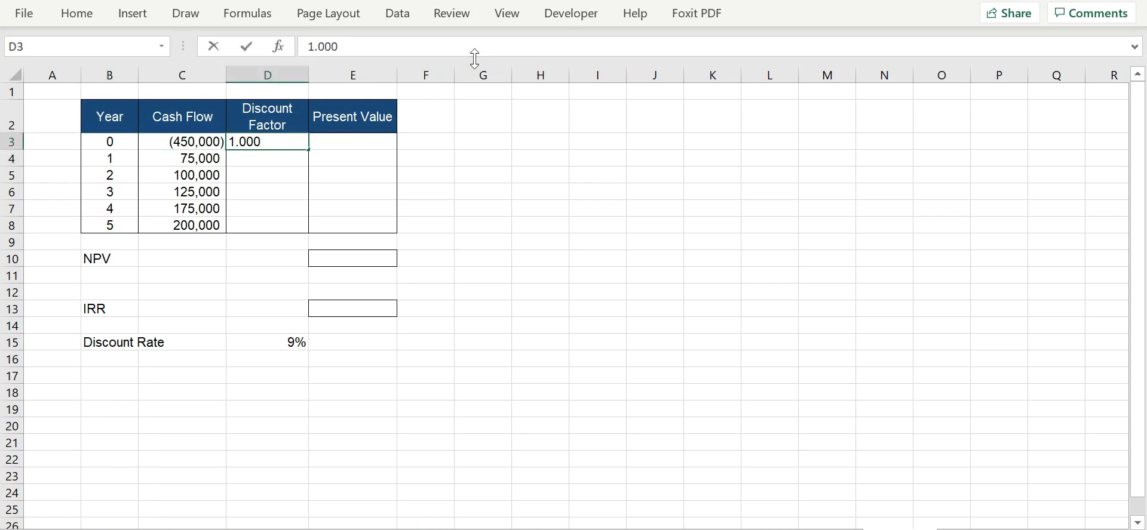
key("Return")
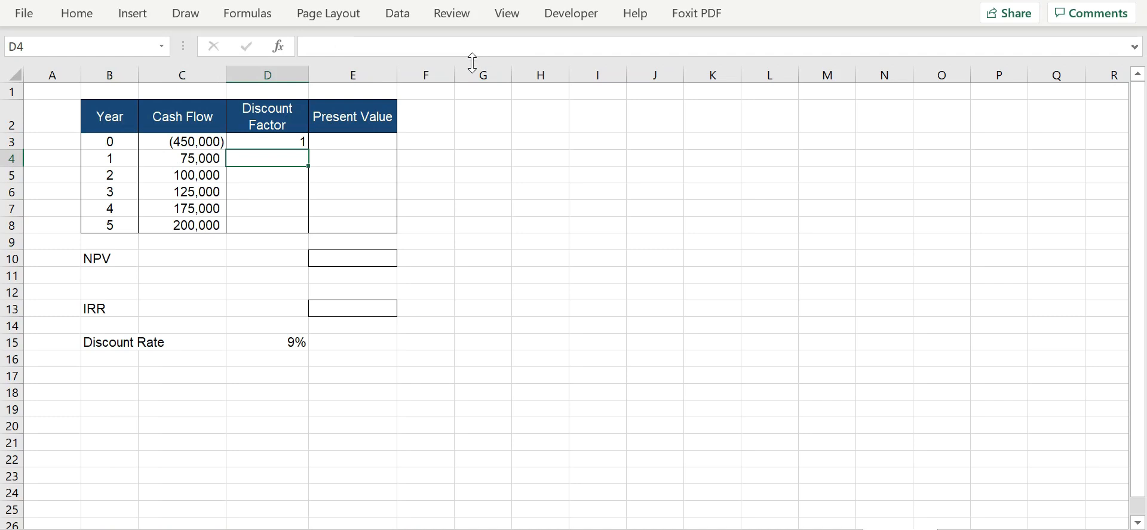
Format the year 0 discount factor in D3 as a comma-style number with three decimal places
left_click(278, 146)
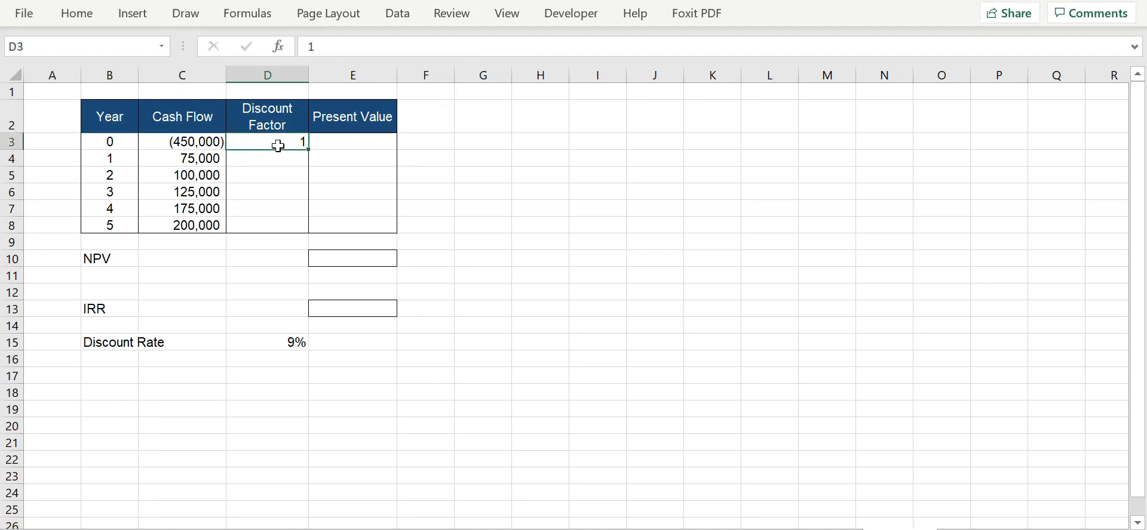
left_click(89, 11)
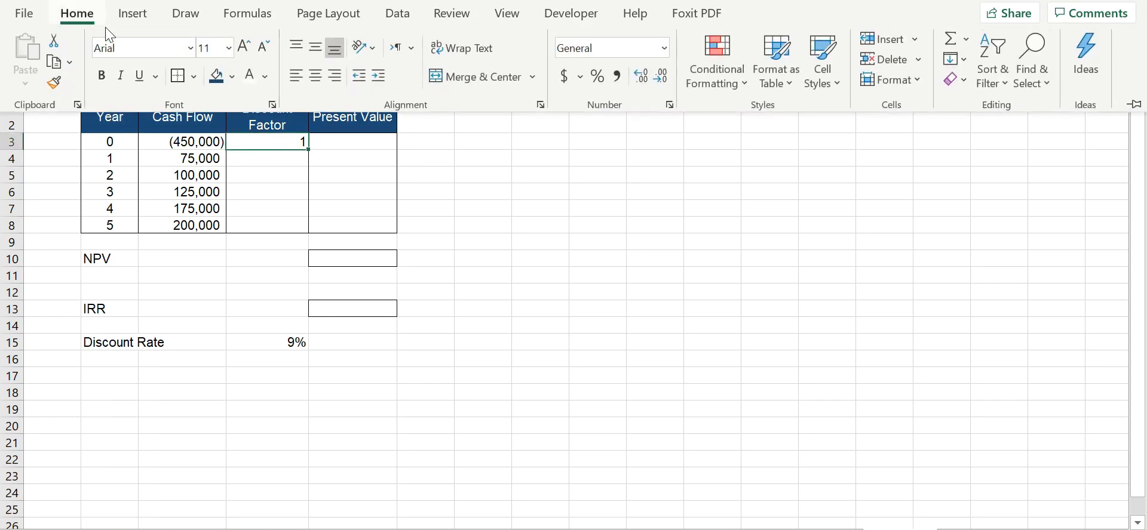
left_click(617, 76)
left_click(668, 75)
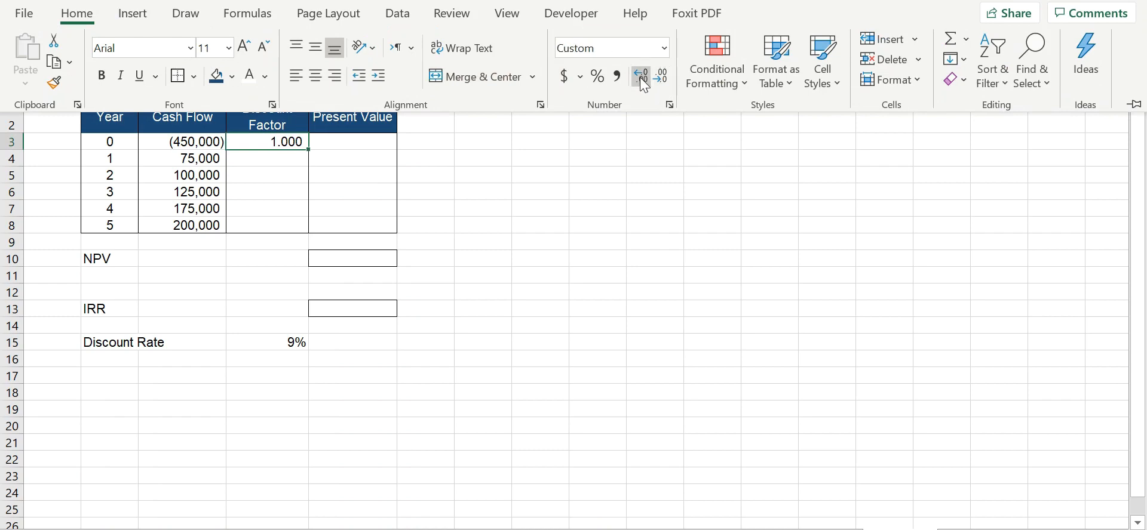
left_click(577, 217)
Calculate the year 1 discount factor in D4 with the formula =1/(1+D15)^B4
left_click(347, 146)
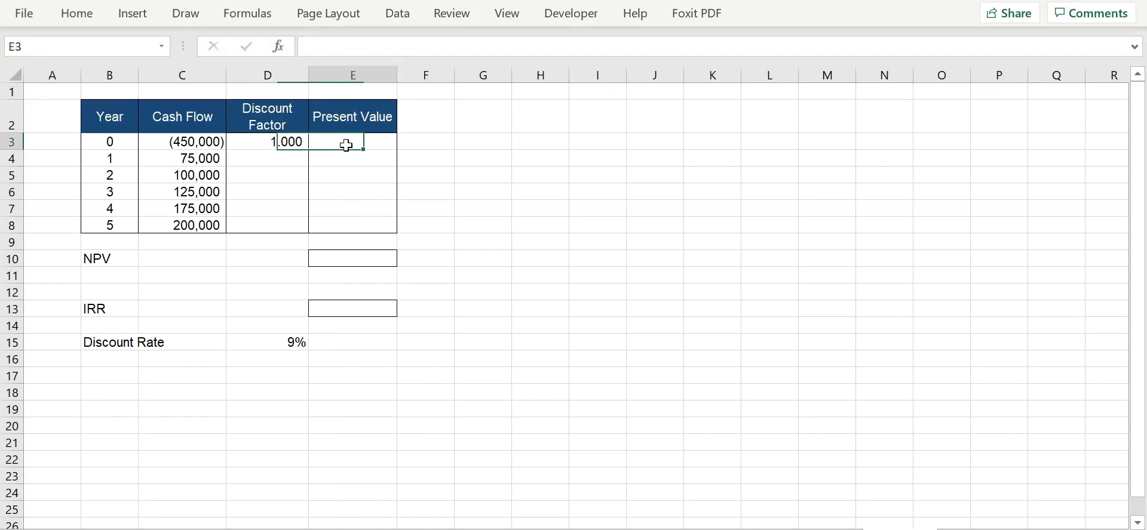
left_click(271, 156)
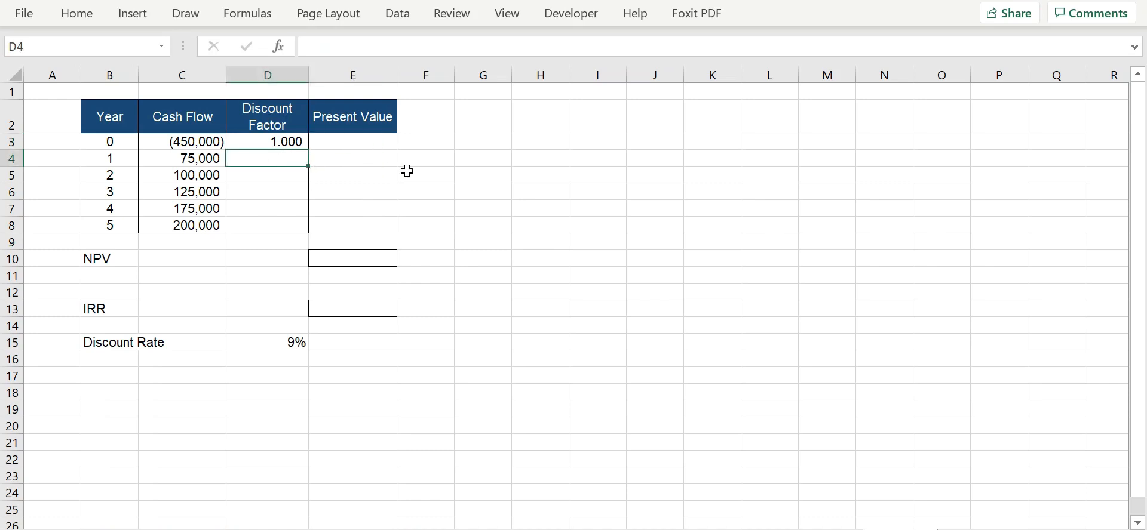
type("=1/(1+")
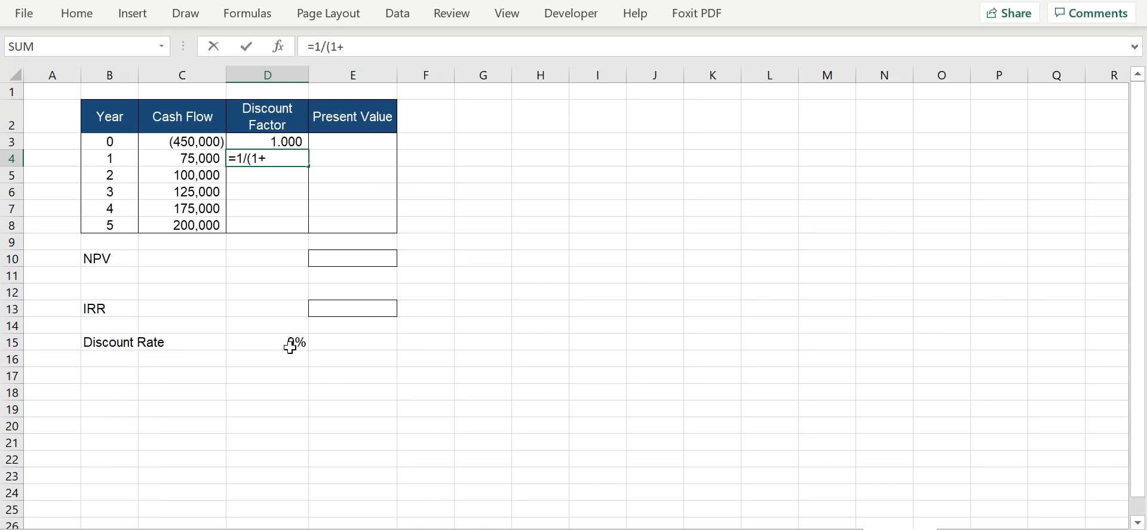
left_click(259, 340)
type(")^")
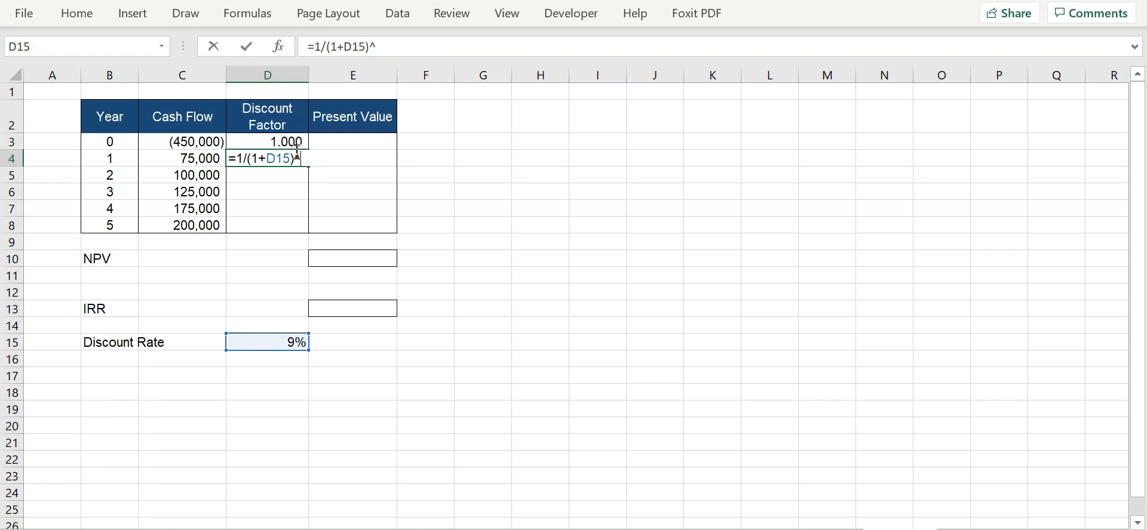
left_click(91, 157)
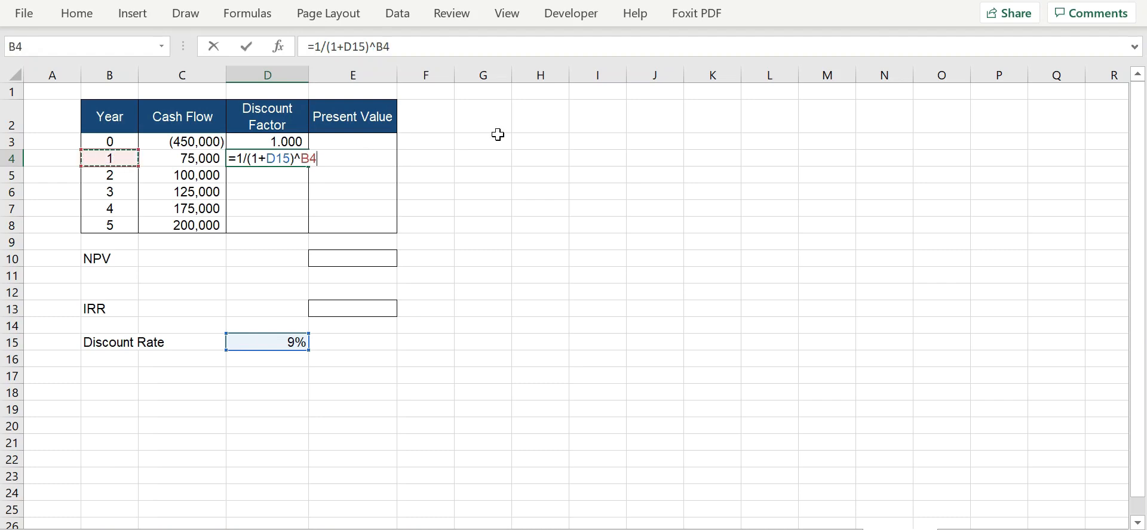
key("Return")
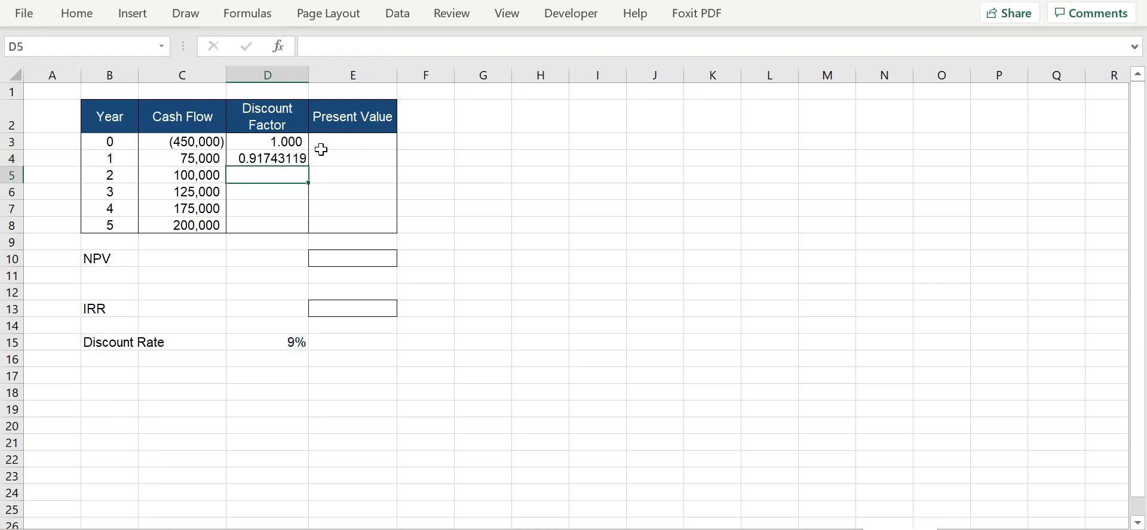
Format the year 1 discount factor in D4 as a comma-style number with three decimal places
left_click(285, 157)
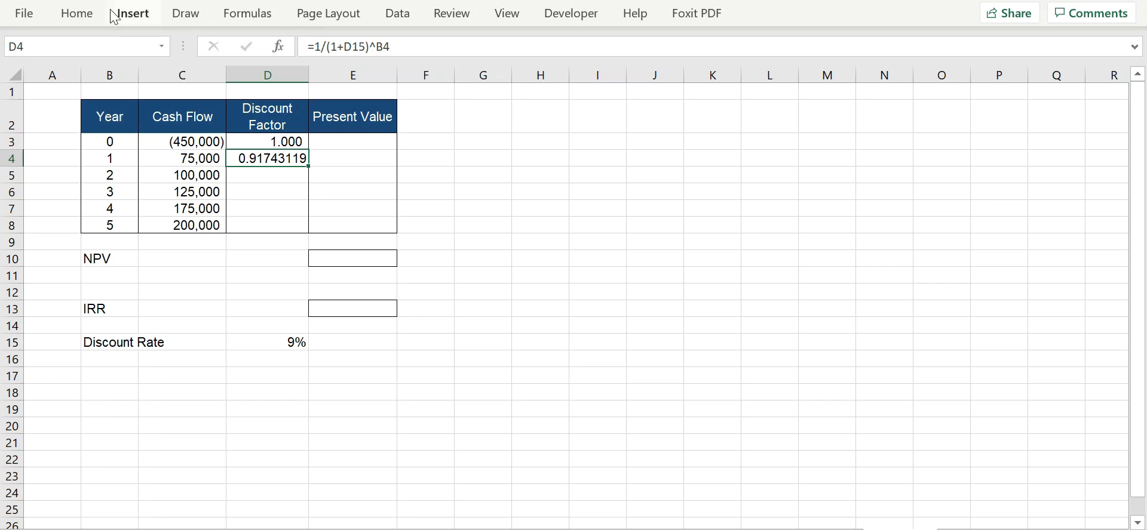
left_click(84, 13)
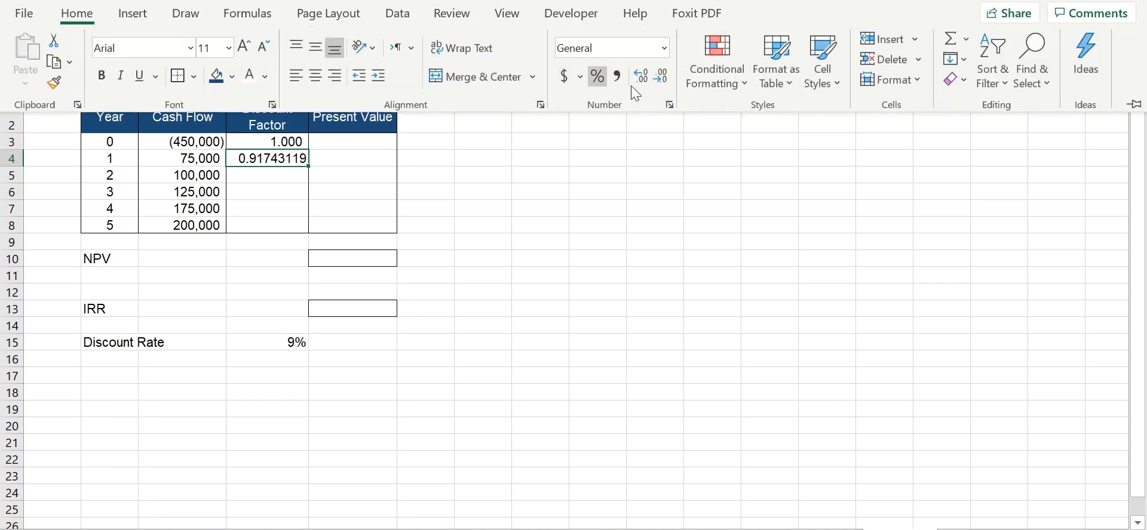
left_click(619, 78)
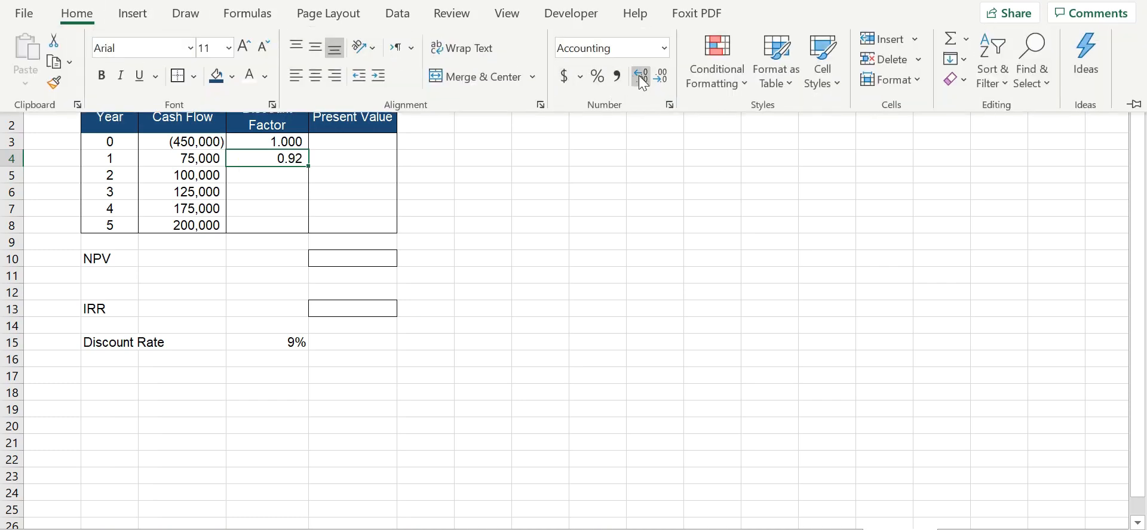
left_click(641, 76)
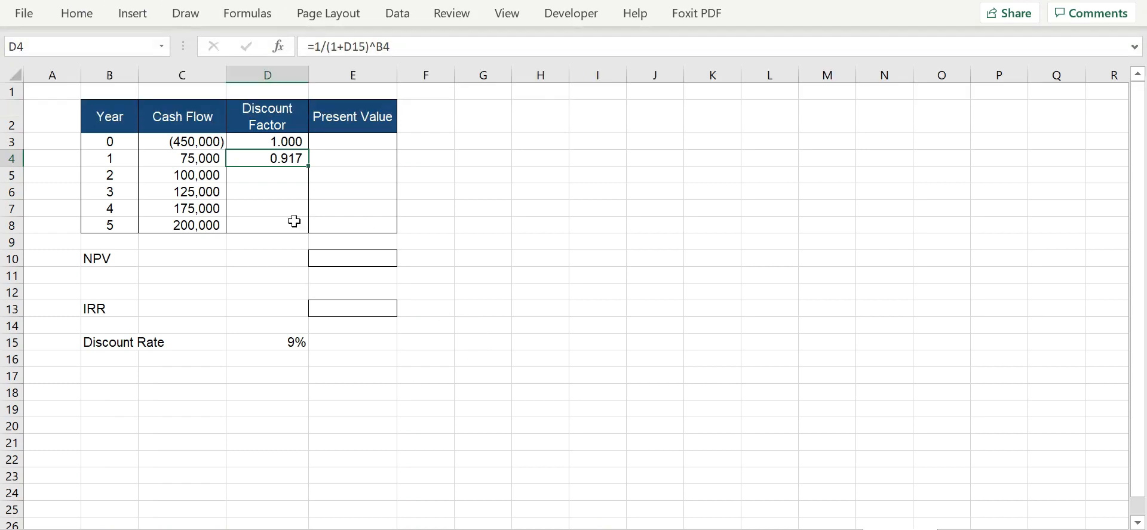
Make the discount rate reference in D4 absolute as $D$15 and fill the formula down through D8
left_click(282, 190)
left_click(266, 161)
double_click(276, 160)
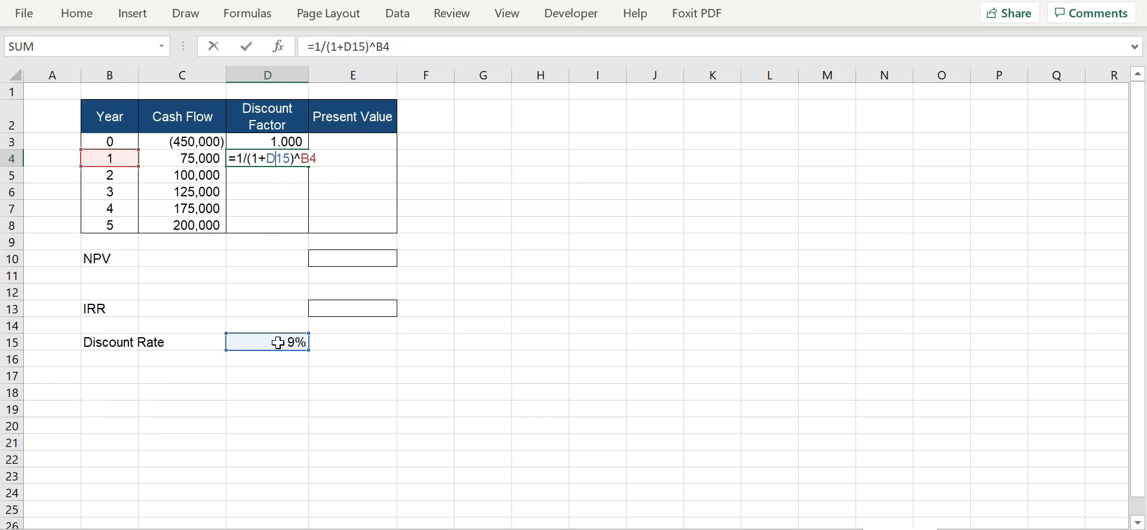
left_click(274, 159)
key("F4")
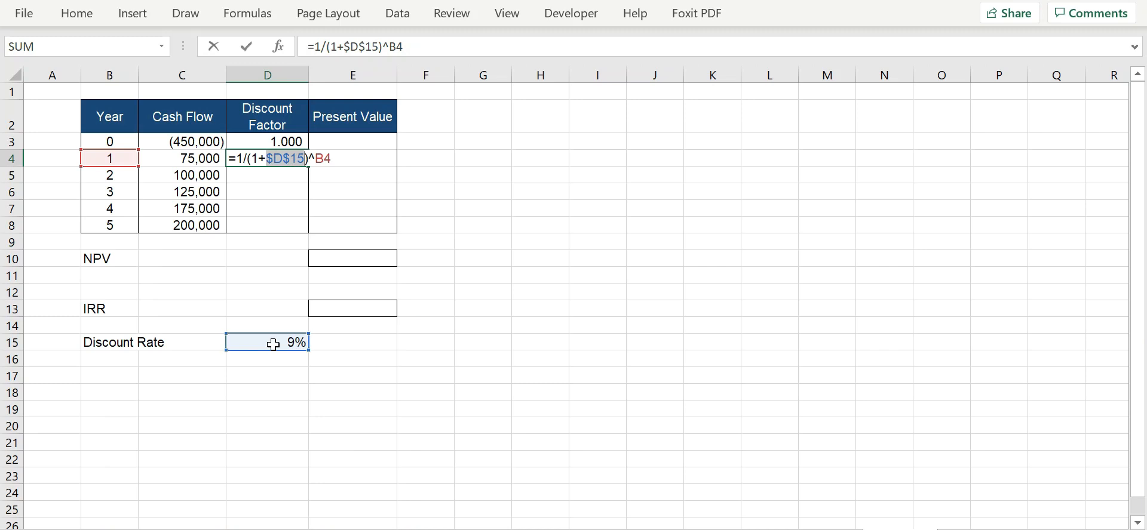
key("Return")
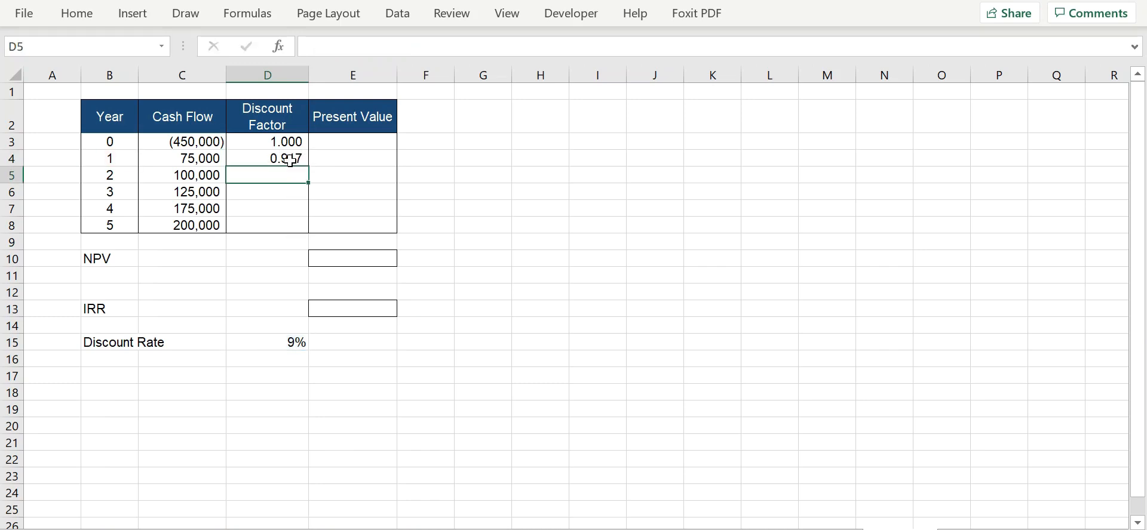
left_click(300, 163)
left_click_drag(309, 166, 306, 231)
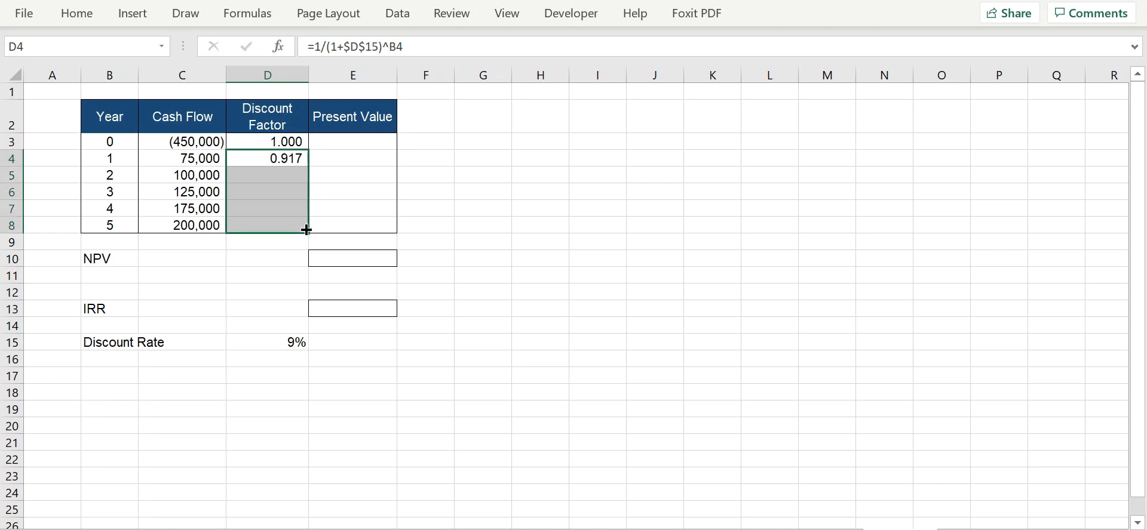
Check that the copied discount factor formulas in D5, D6 and D8 reference the fixed discount rate and the matching year
left_click(266, 172)
double_click(266, 172)
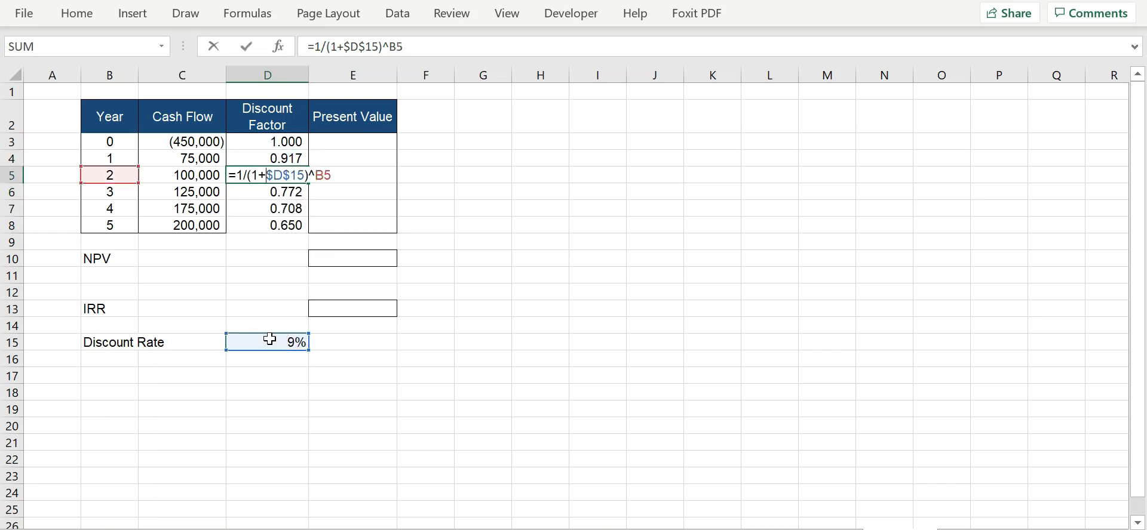
key("Escape")
left_click(287, 194)
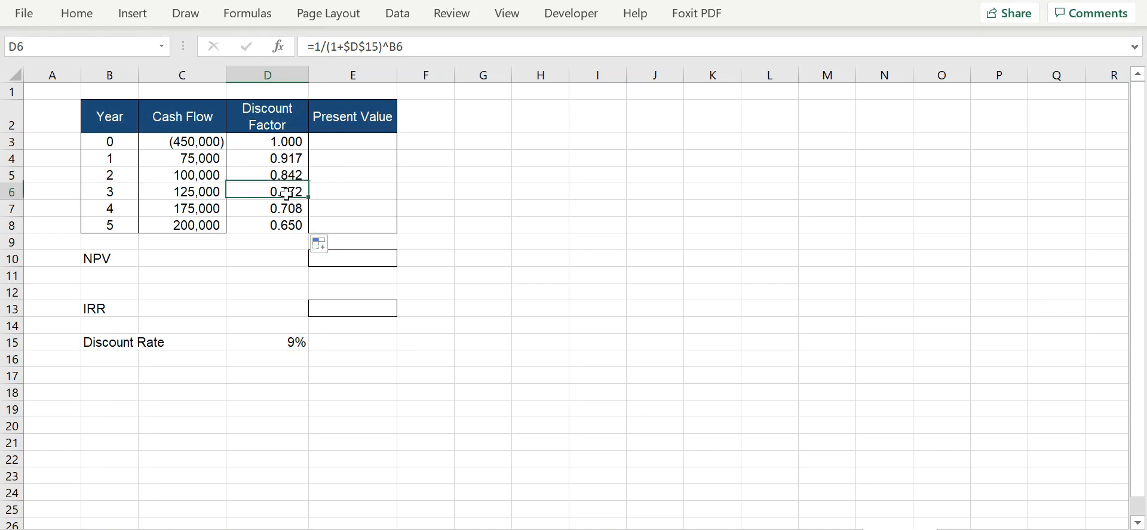
double_click(287, 194)
key("Escape")
left_click(440, 390)
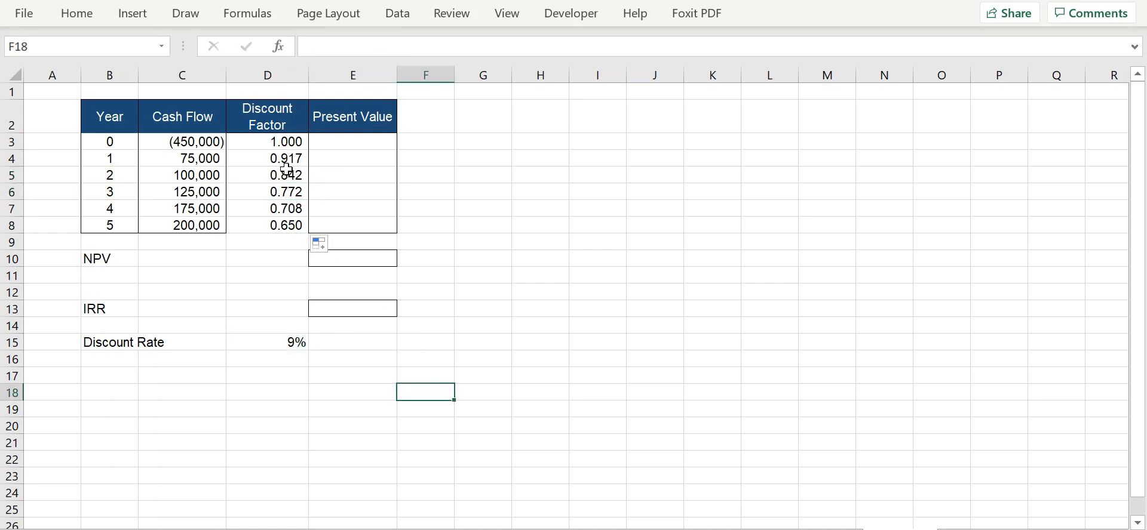
left_click(273, 230)
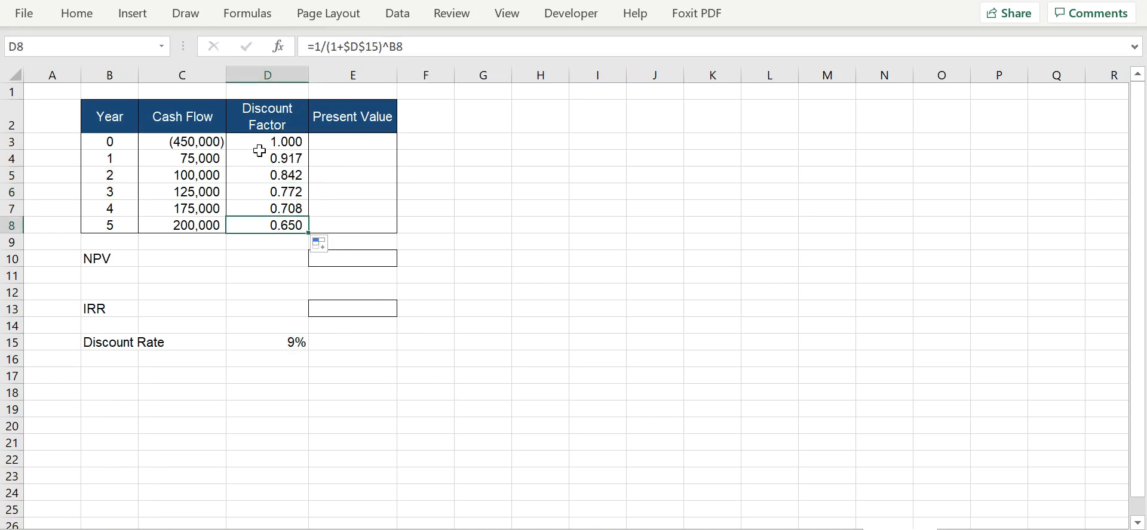
Calculate the year 0 present value in E3 with the formula =C3*D3
left_click(330, 144)
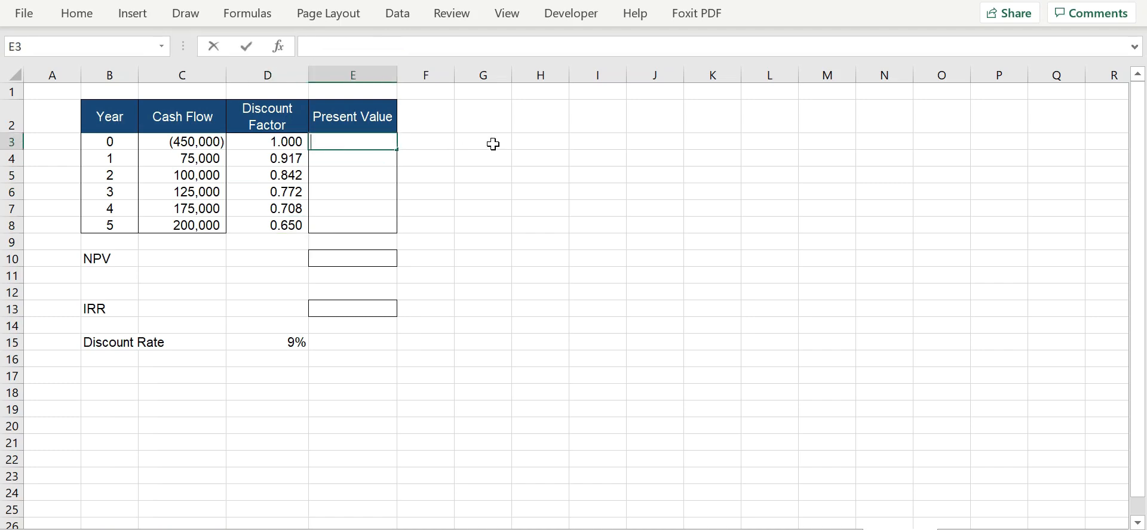
type("=")
left_click(197, 140)
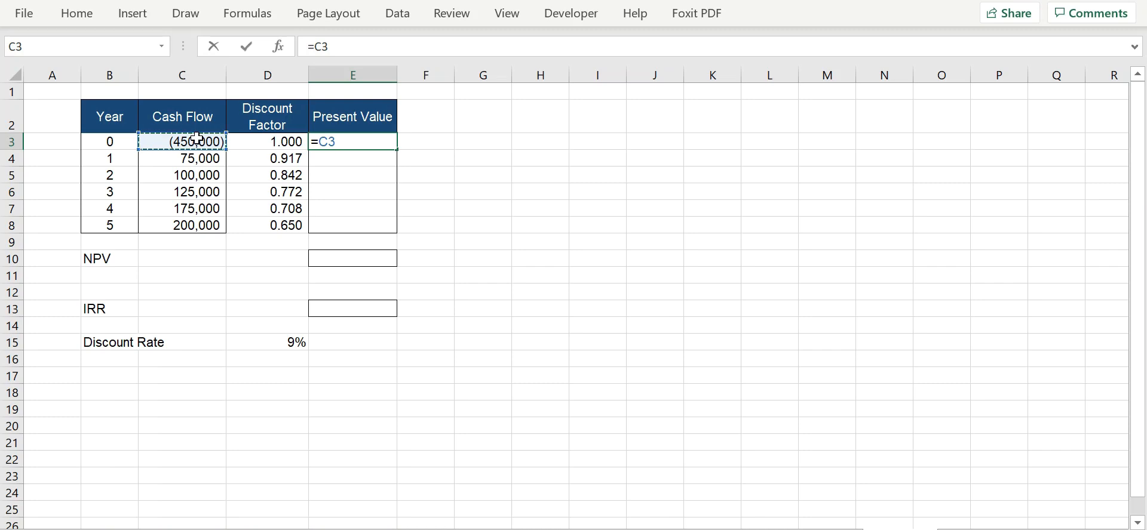
type("*")
left_click(245, 141)
key("Return")
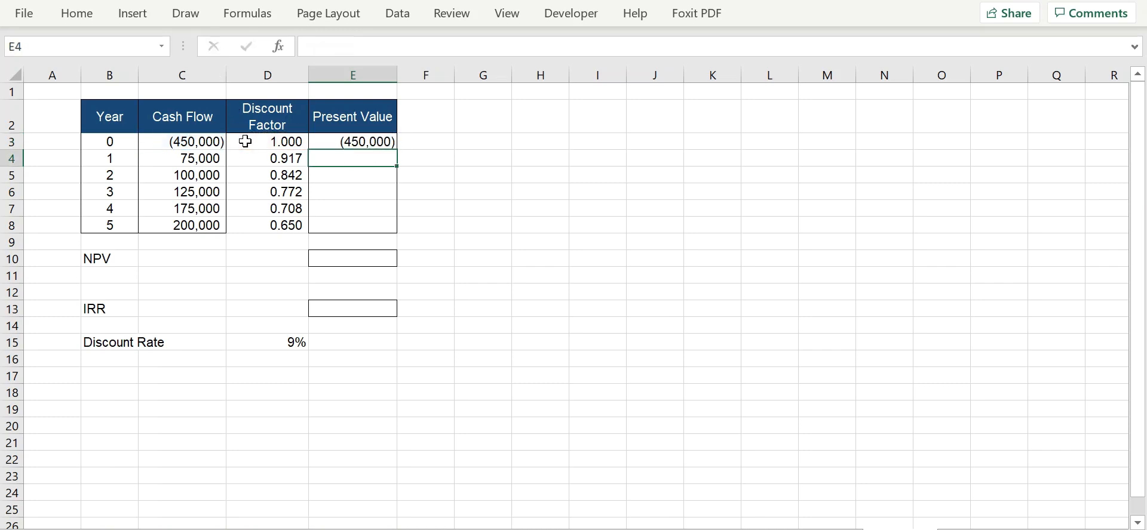
Fill the year 0 present value formula from E3 down through E8
left_click(341, 141)
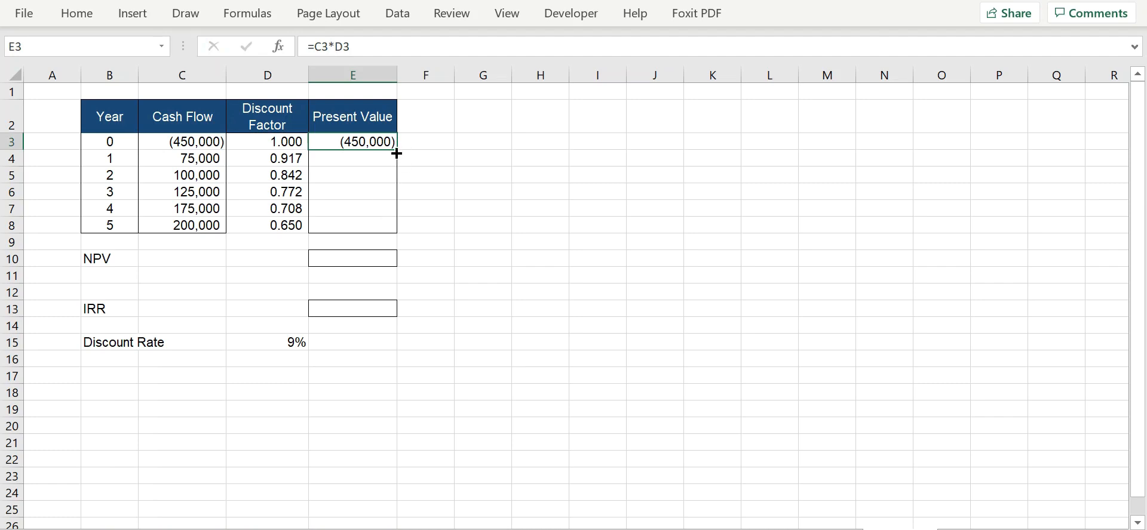
left_click_drag(396, 153, 393, 233)
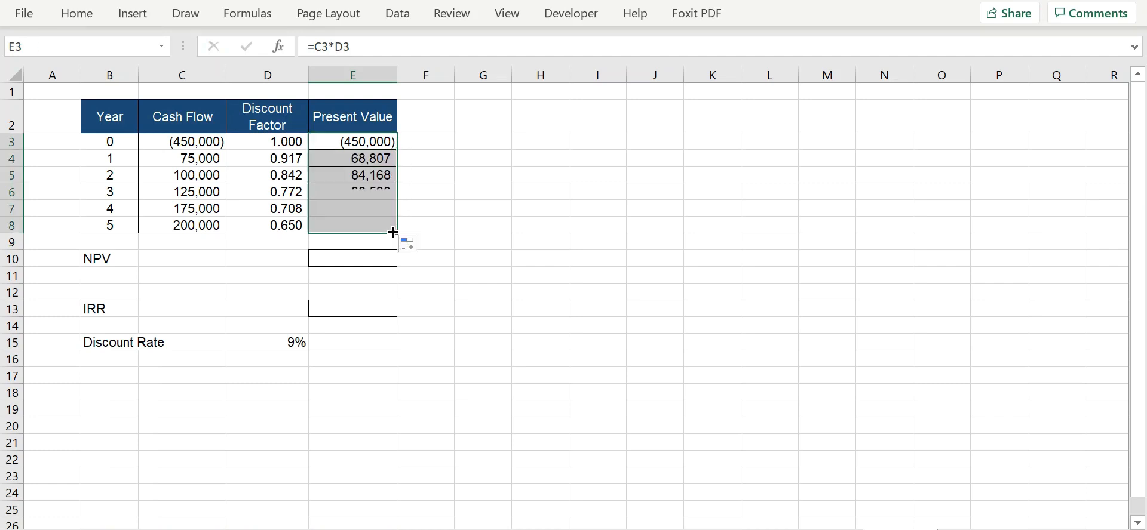
Check that the copied present value formulas in E4 through E8 multiply the matching year's cash flow and discount factor
double_click(351, 158)
key("Escape")
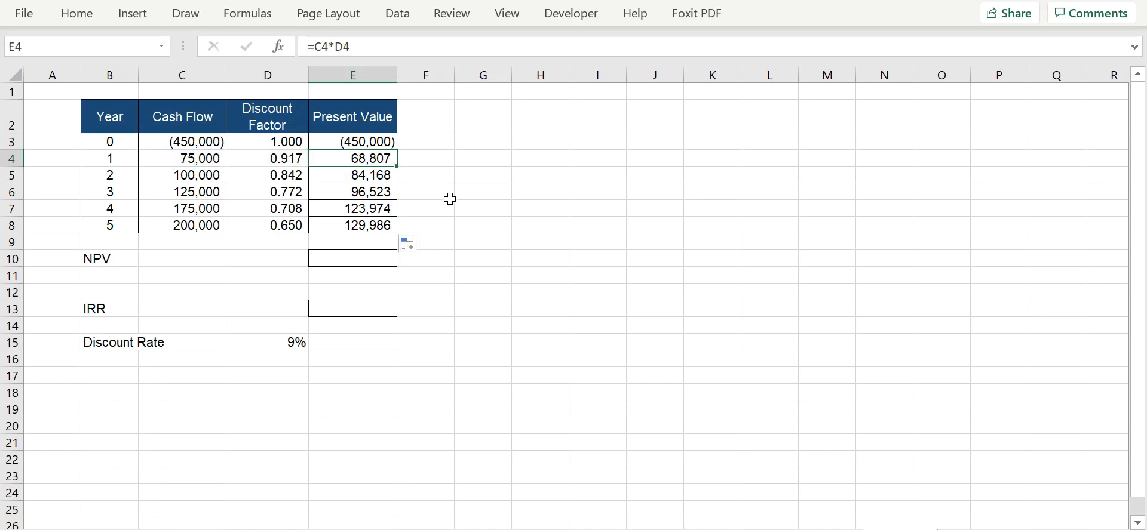
left_click(450, 192)
double_click(370, 176)
key("Escape")
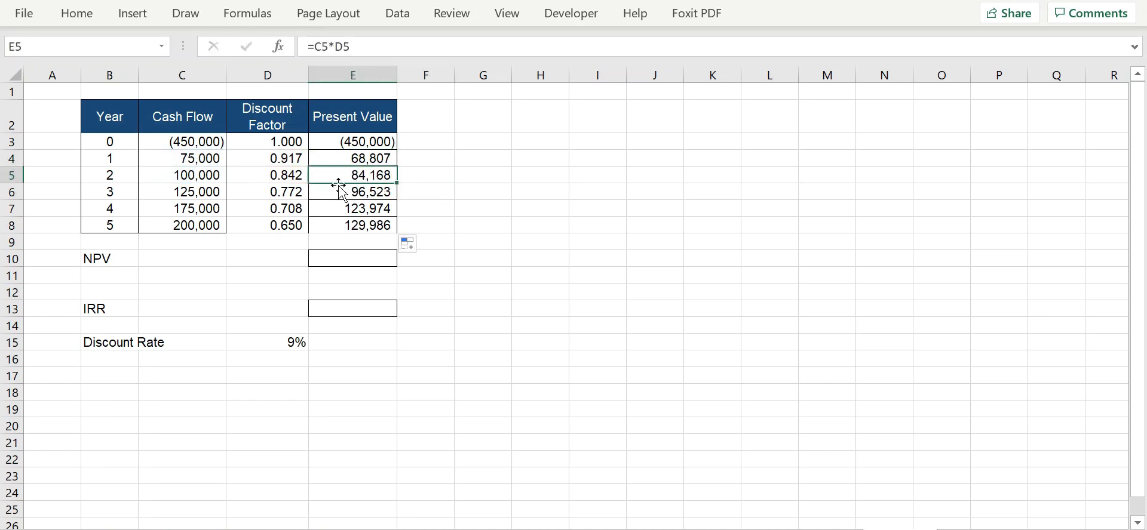
left_click(336, 187)
double_click(336, 187)
key("Escape")
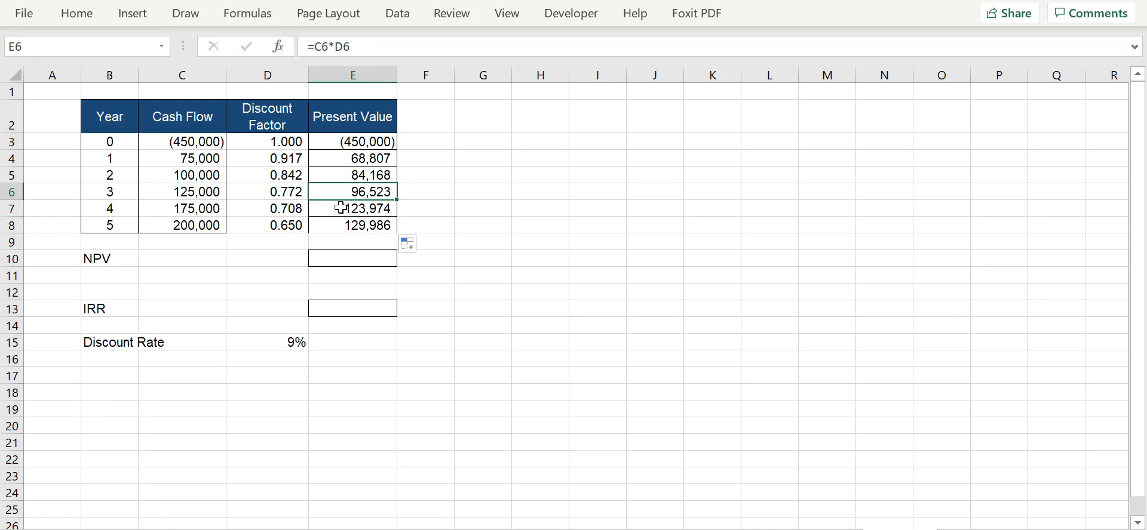
double_click(336, 208)
key("Escape")
left_click(336, 221)
left_click(442, 221)
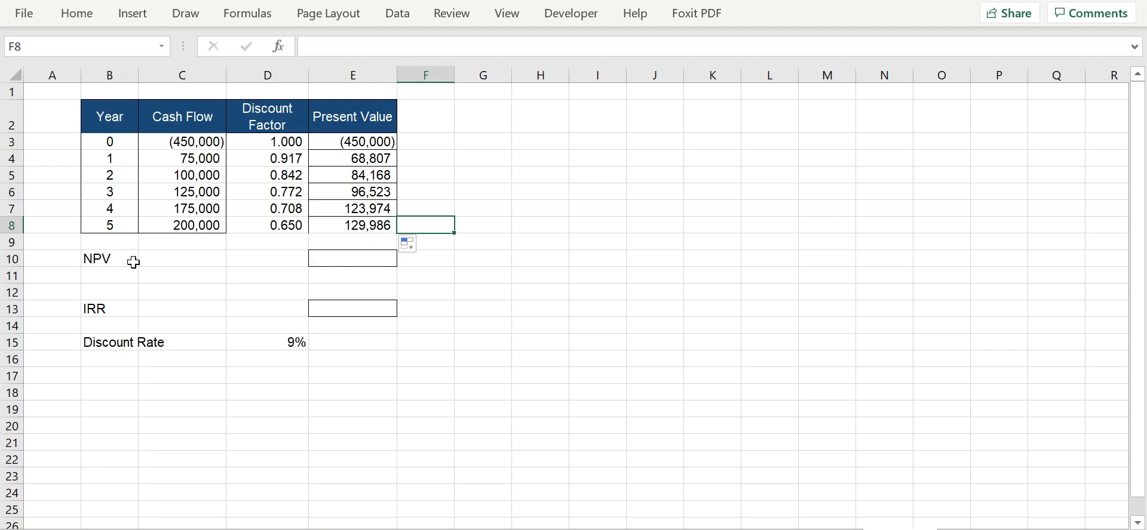
Calculate the NPV in E10 by summing the present values with =SUM(E3:E8)
left_click(335, 260)
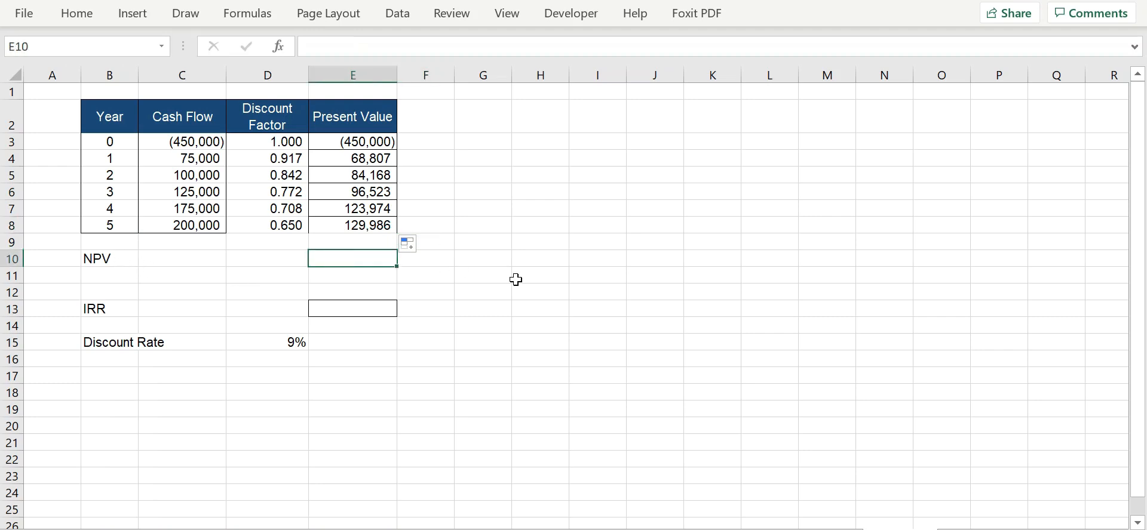
type("=sum(")
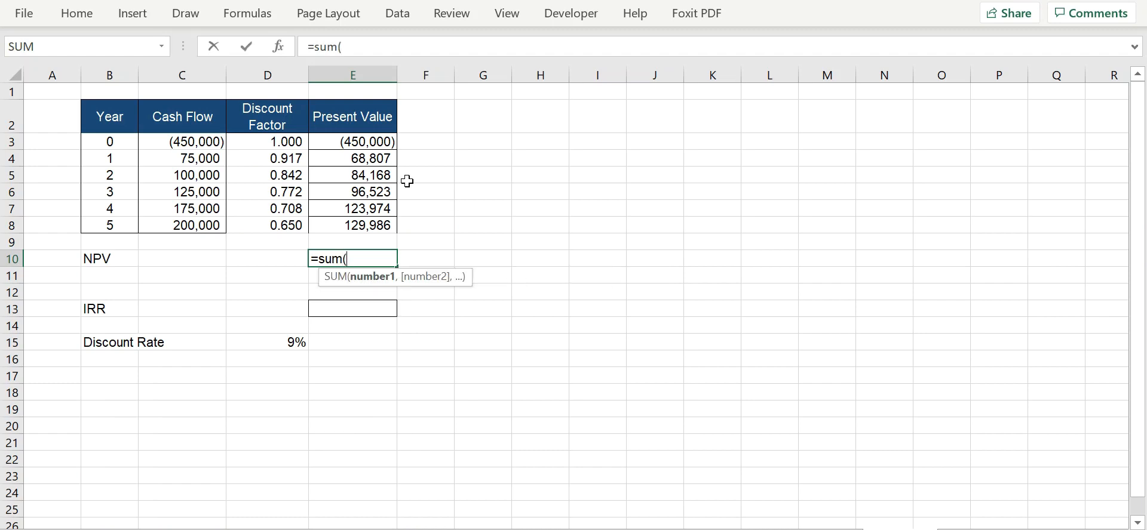
left_click_drag(355, 143, 339, 225)
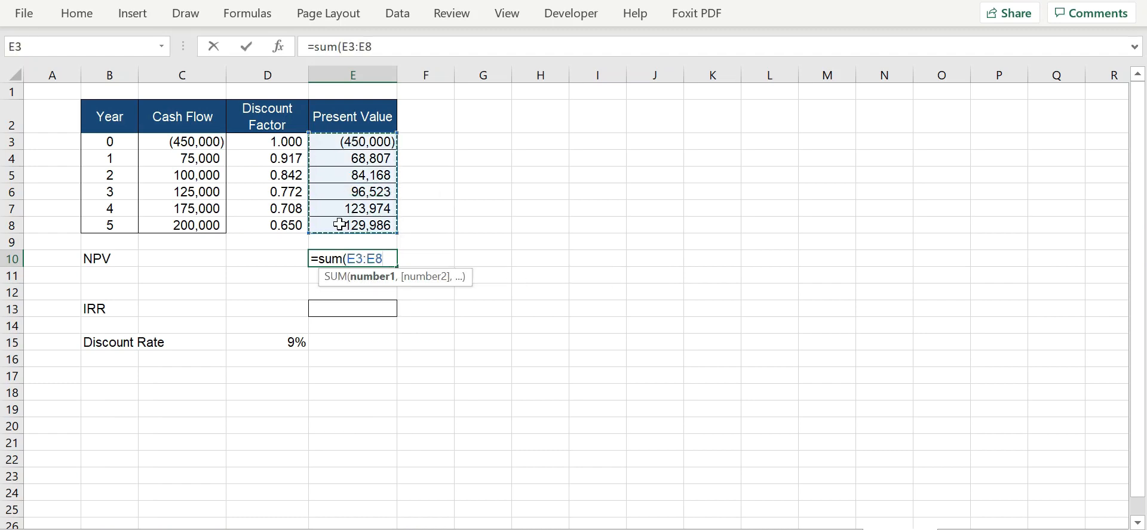
type(")")
key("Return")
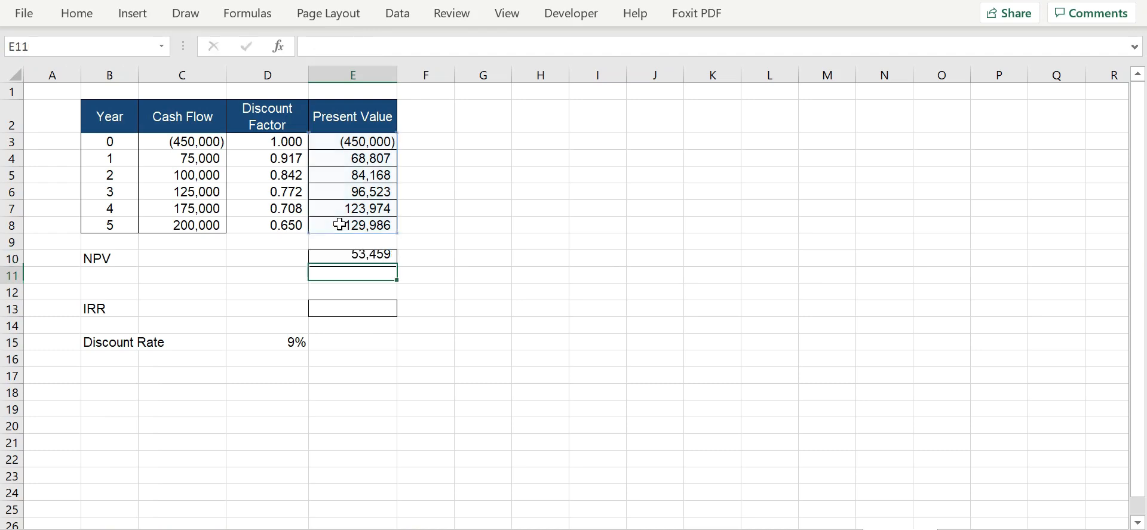
left_click(378, 259)
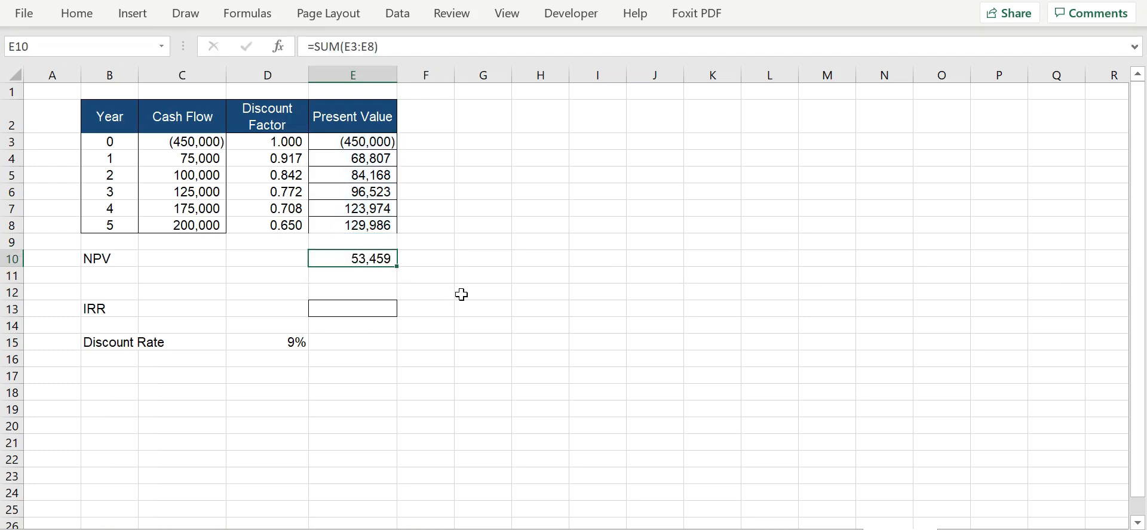
Annotate the NPV result with Positive in F10 and Feasible in G10
left_click(433, 270)
left_click(473, 259)
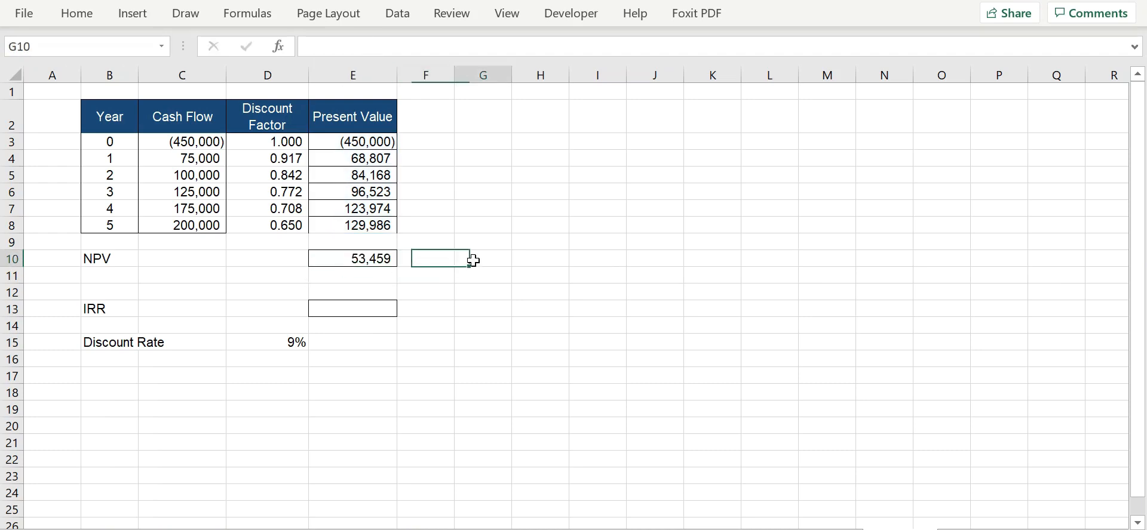
left_click(439, 260)
left_click(481, 259)
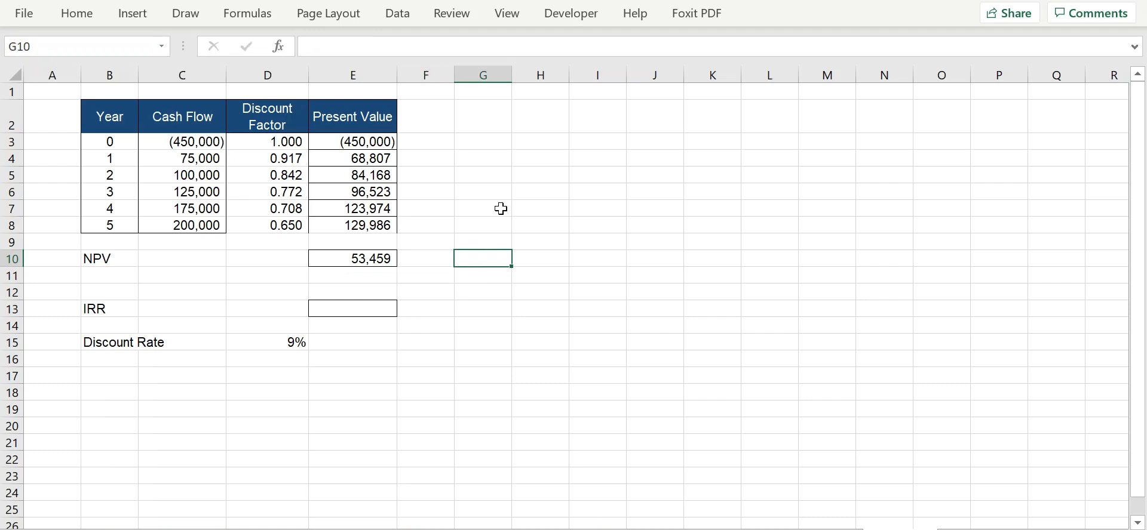
left_click(359, 261)
left_click(425, 260)
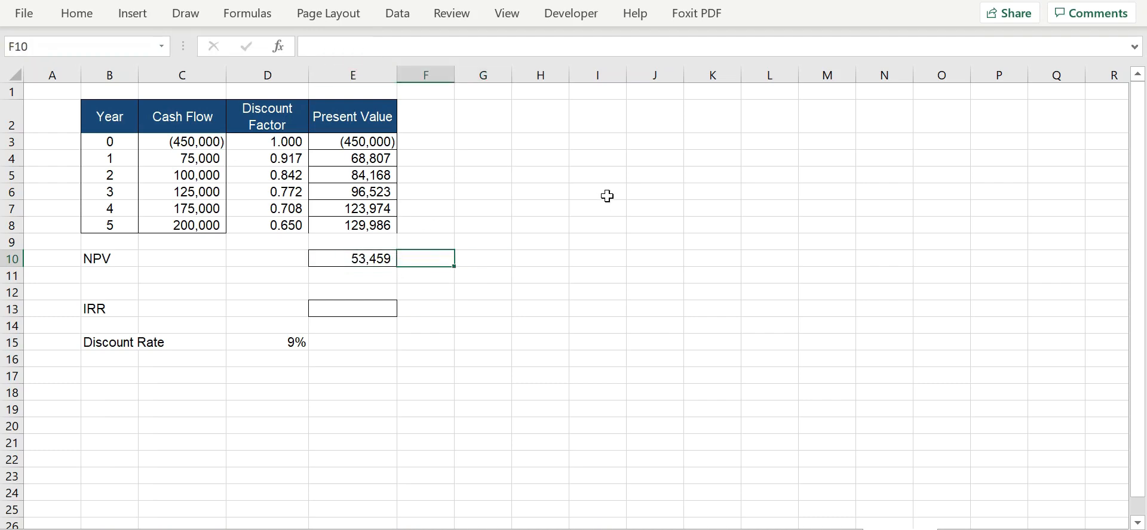
type("Positive")
key("Tab")
type("Feas")
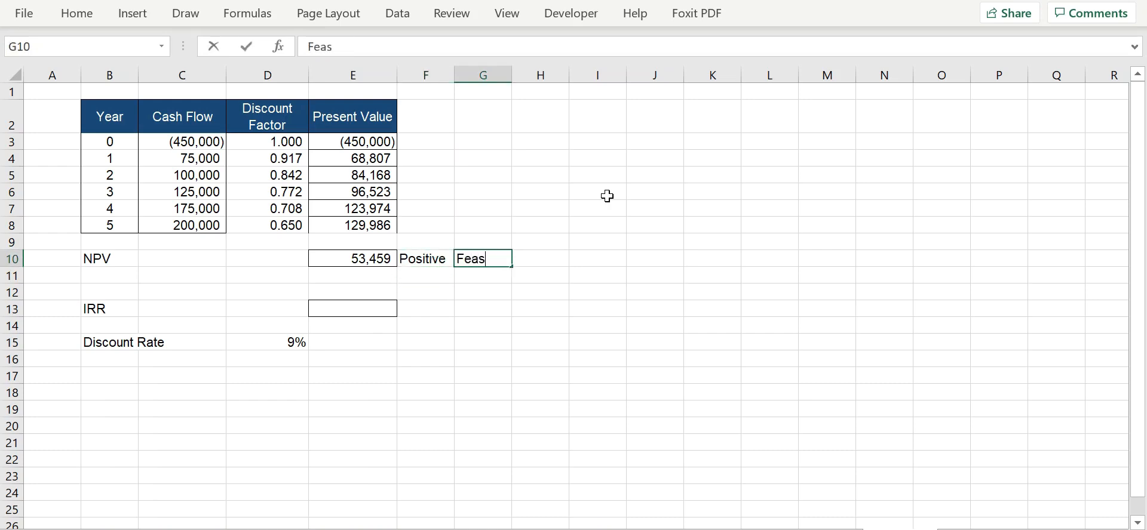
key("Return")
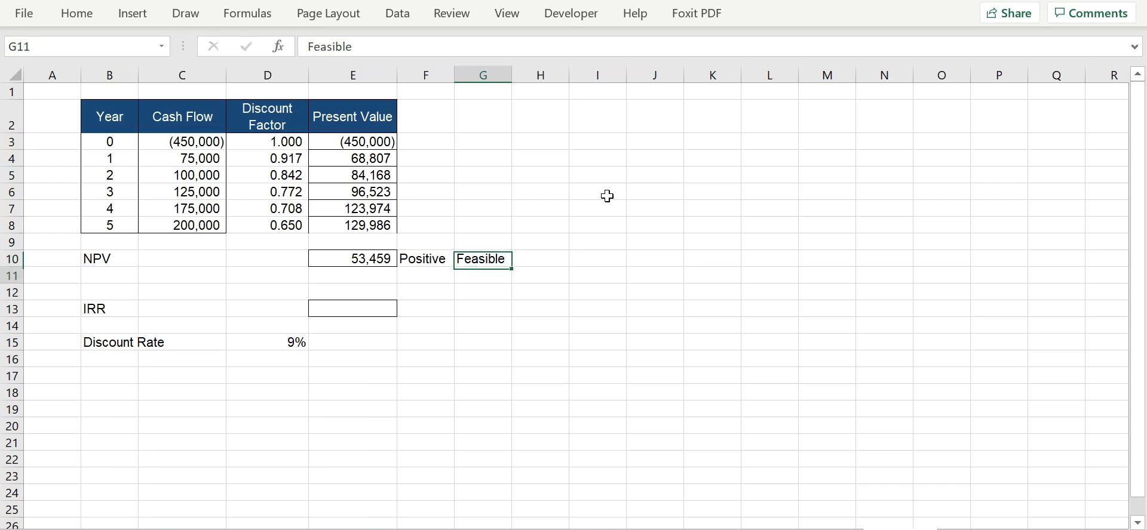
Calculate the NPV with the built-in function in E11, using =NPV(D15,C3:C8) for the discount rate and all cash flows
left_click(340, 262)
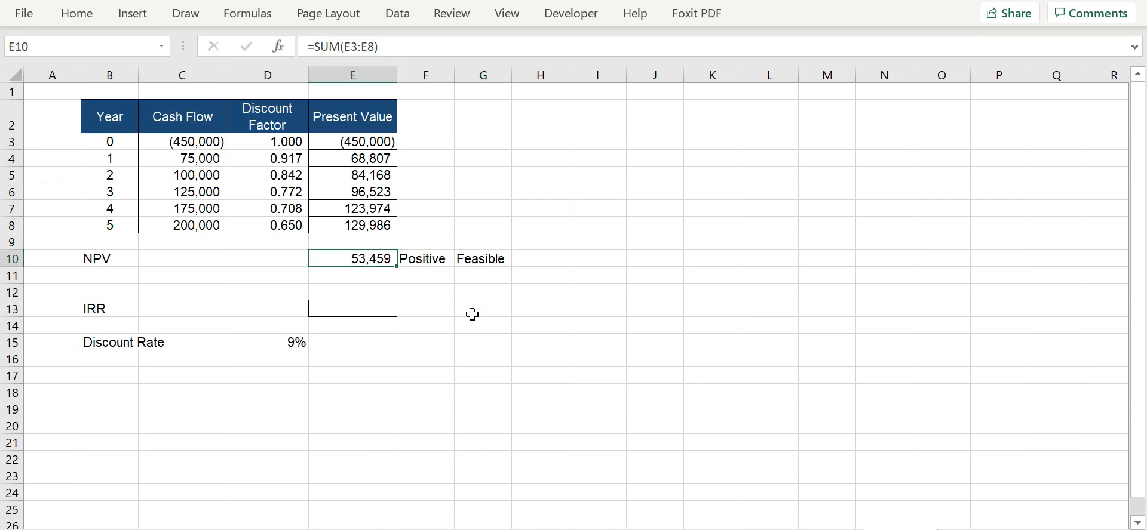
double_click(344, 261)
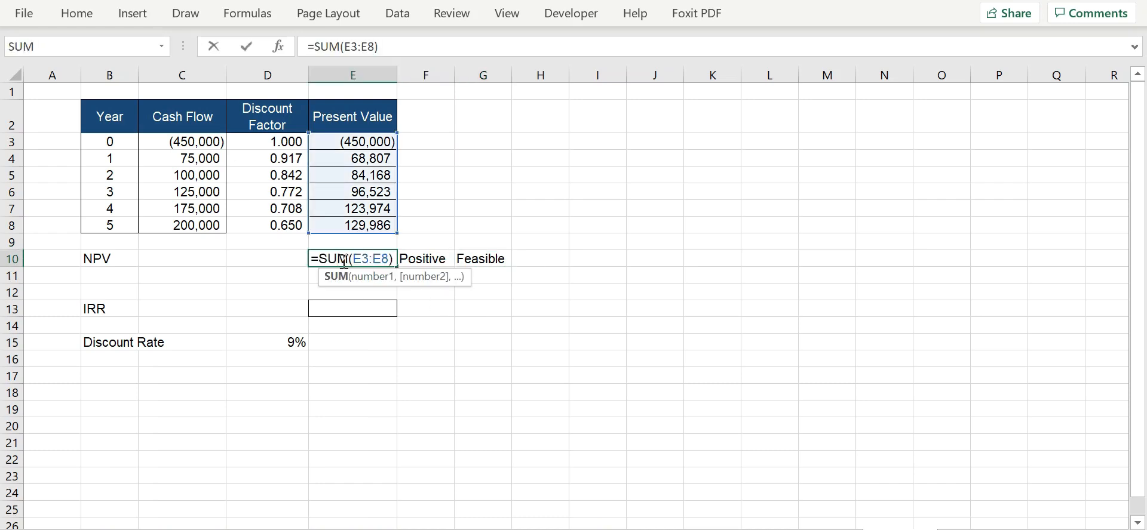
key("Escape")
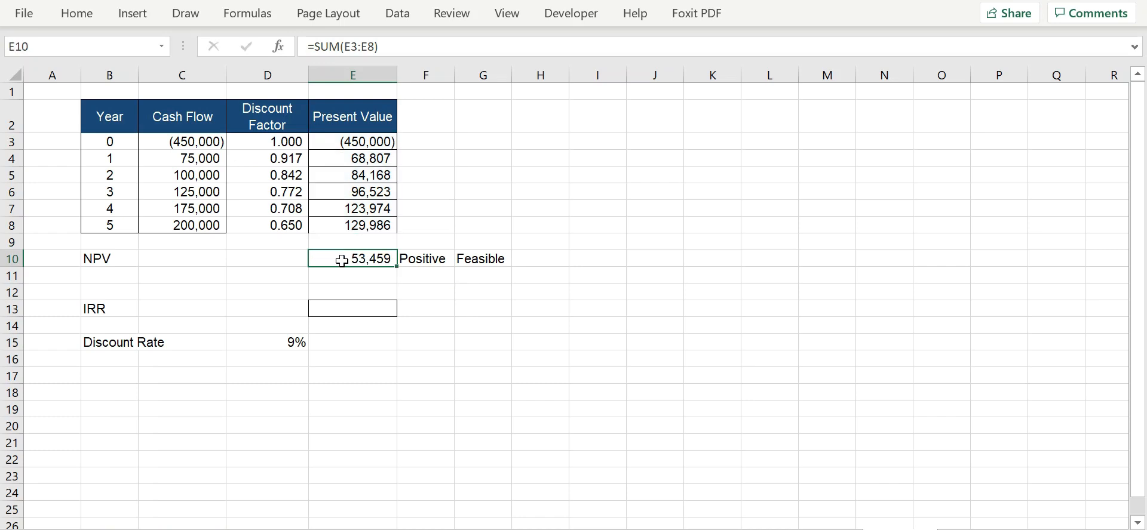
left_click(321, 275)
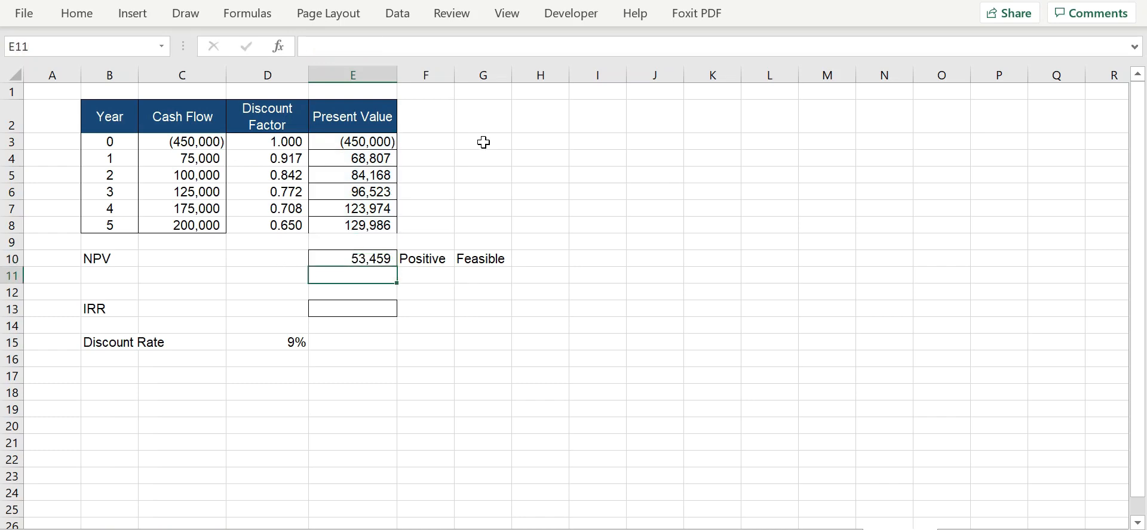
type("=npv")
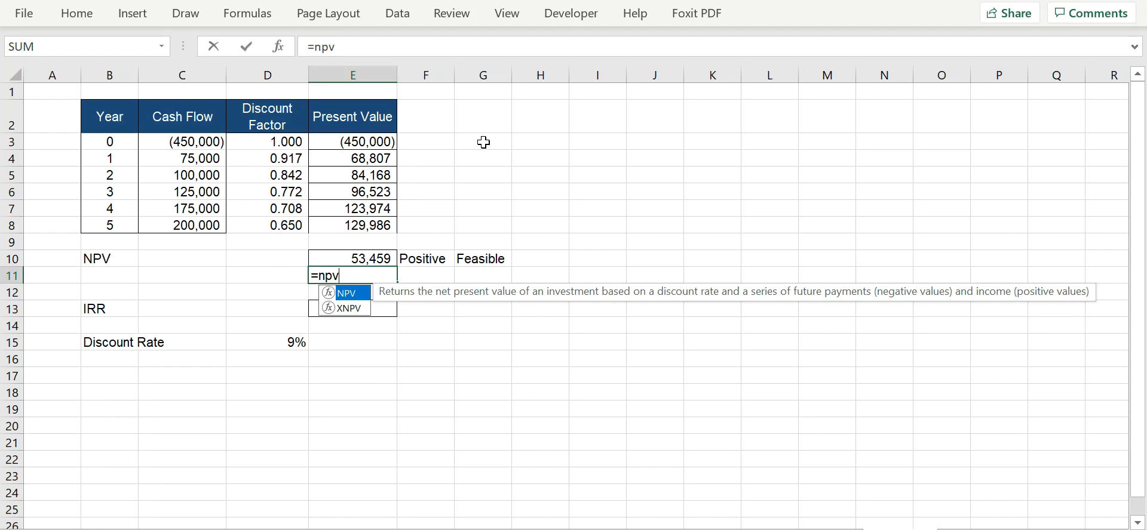
type("(")
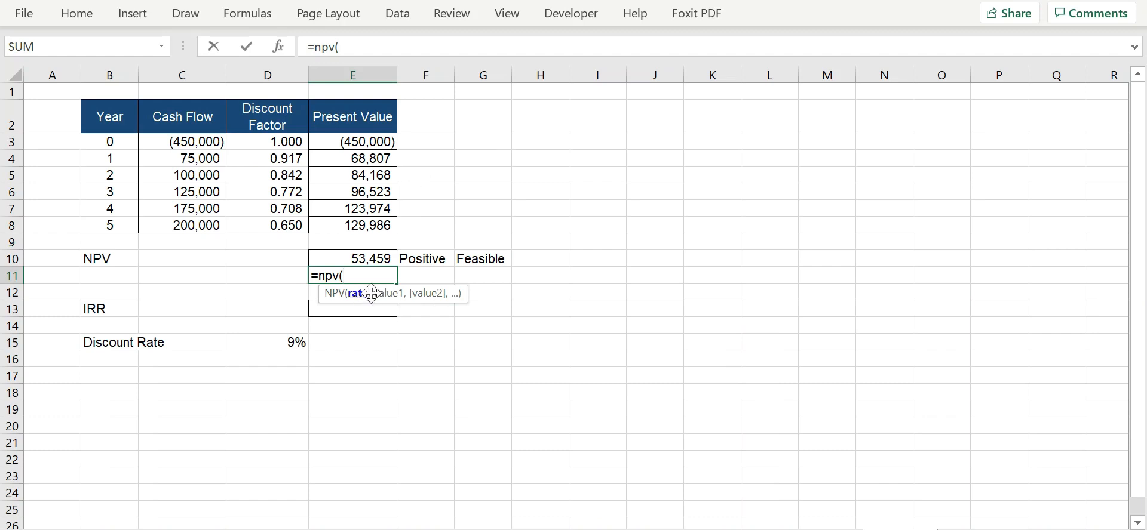
left_click(274, 342)
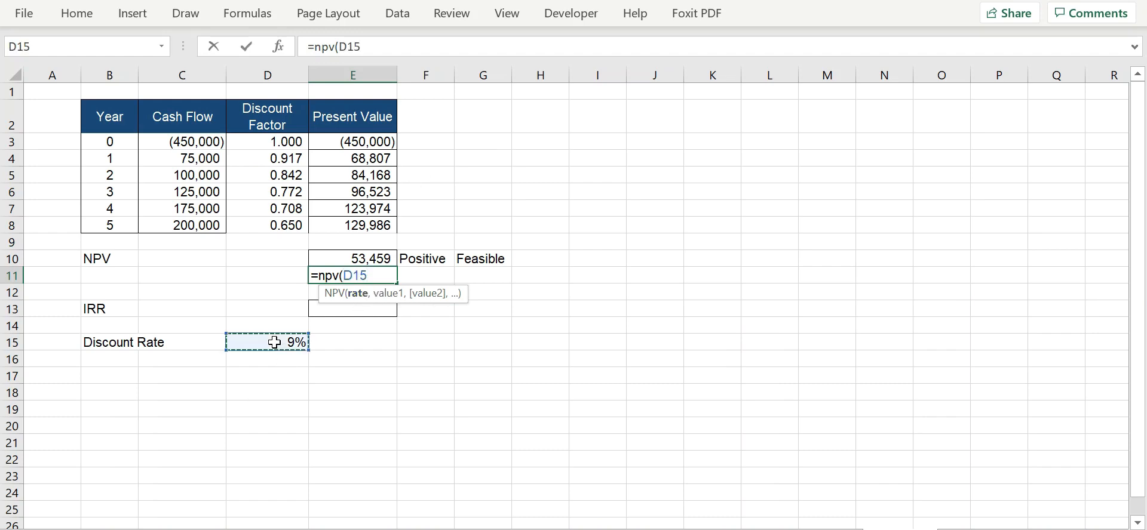
type(",")
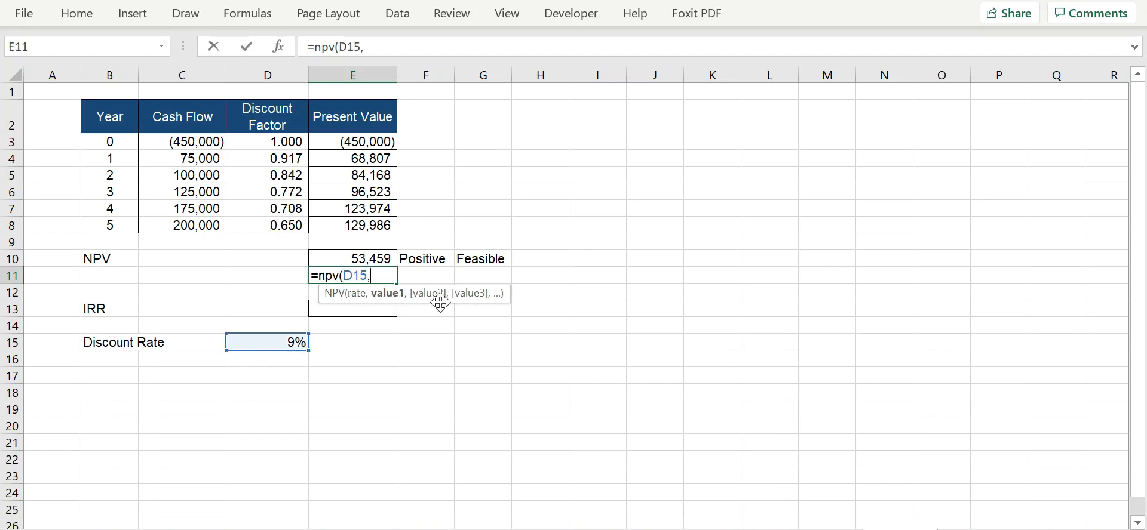
left_click(196, 140)
left_click_drag(196, 140, 173, 222)
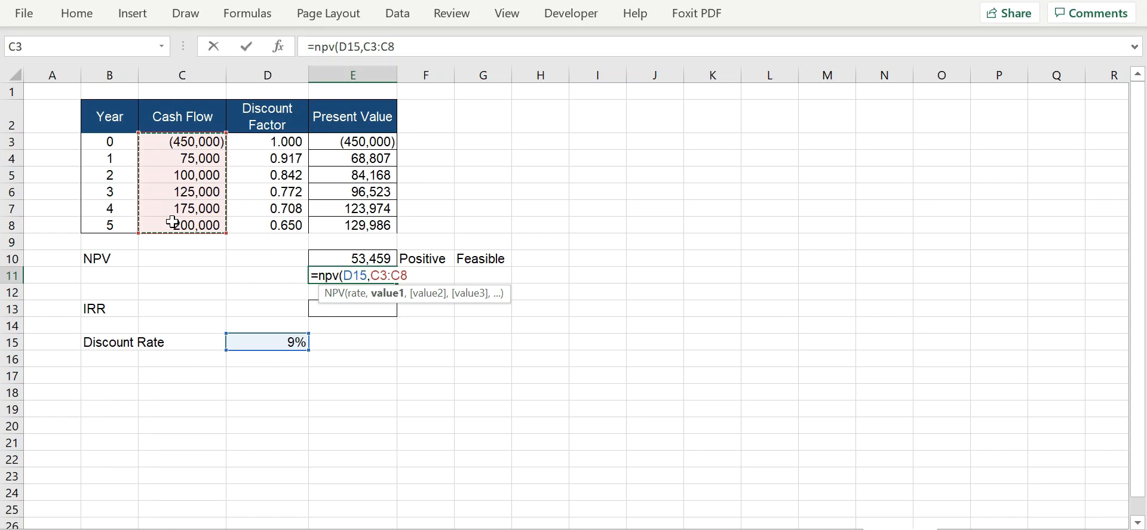
type(")")
key("Return")
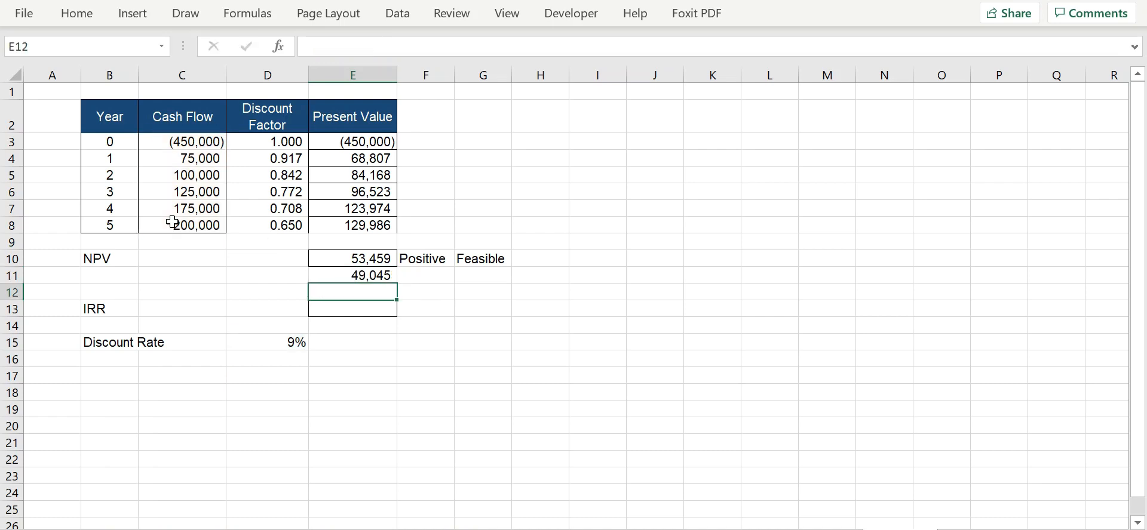
Label the function-based result in E11 by entering NPV in D11
left_click(336, 278)
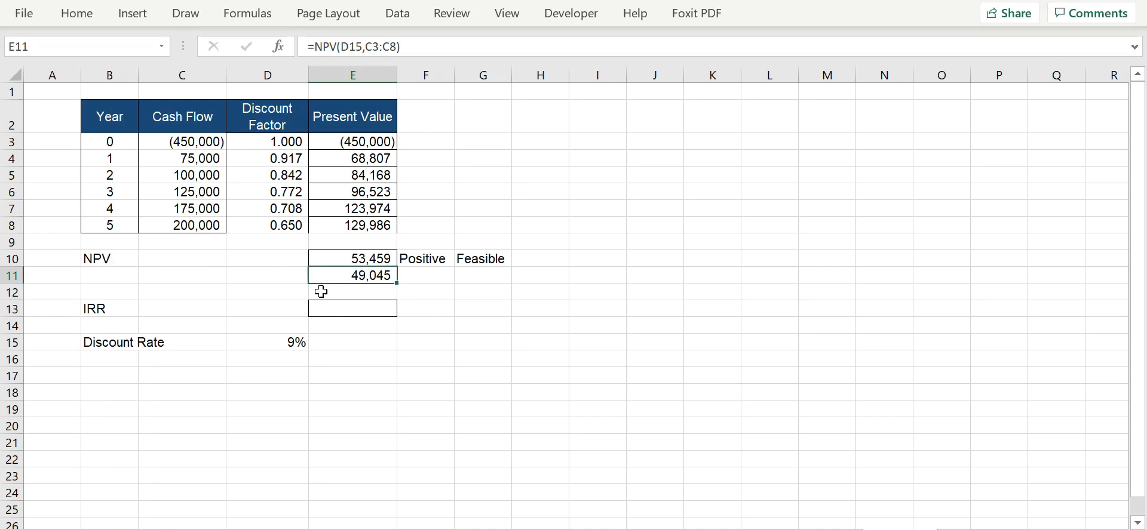
left_click(257, 276)
left_click(286, 276)
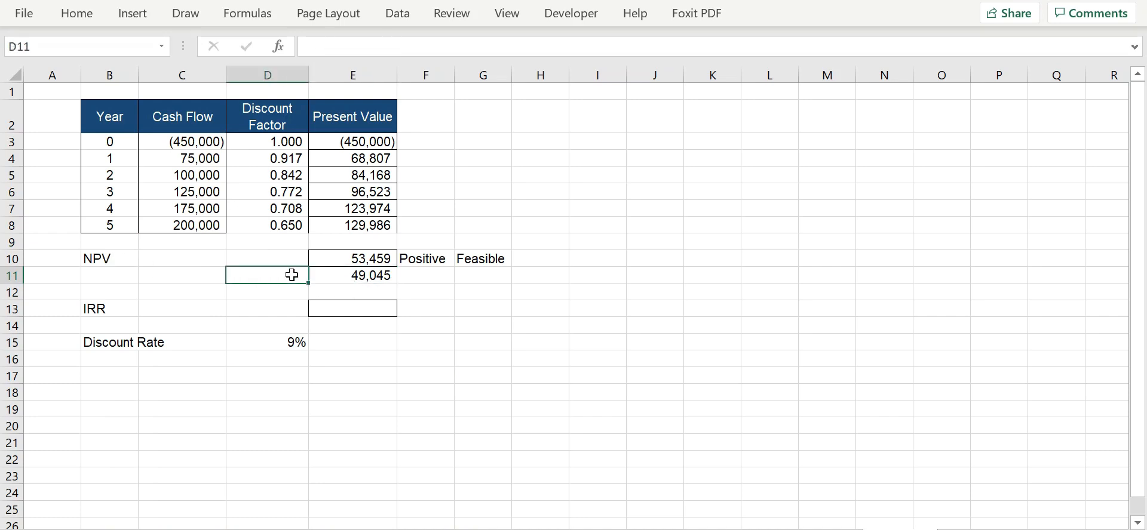
type("N")
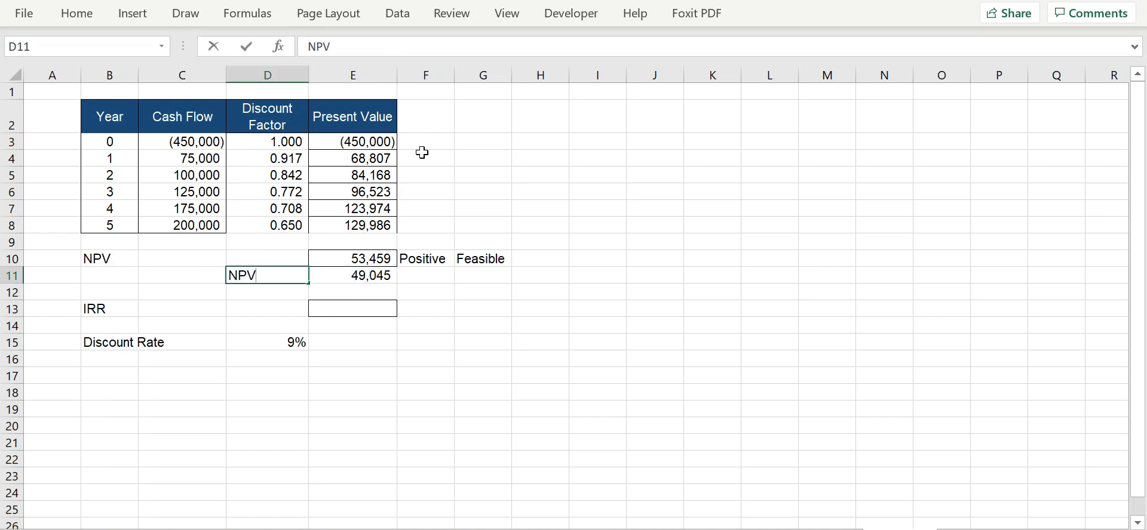
type("PV")
key("Return")
left_click(382, 276)
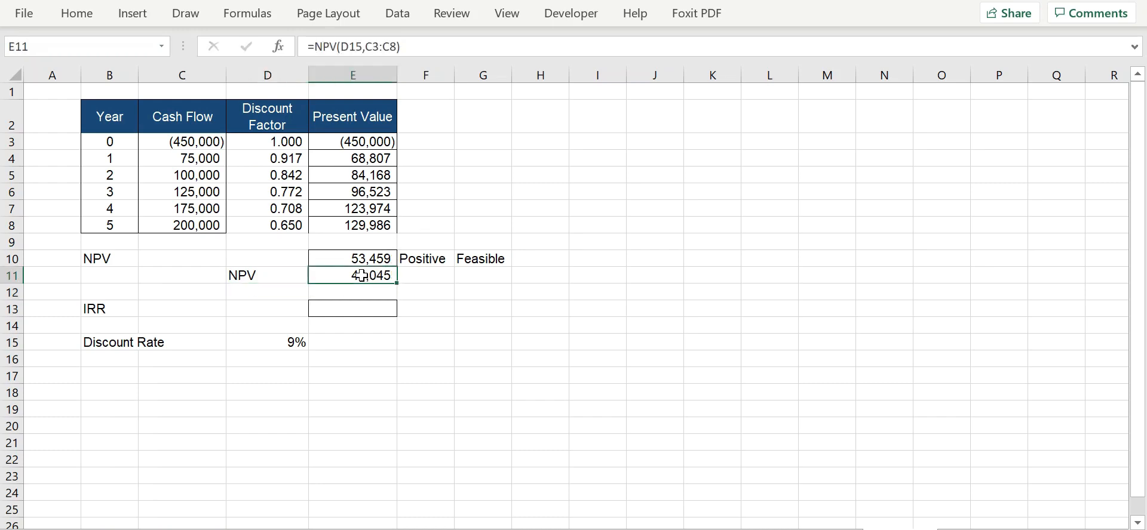
left_click(412, 276)
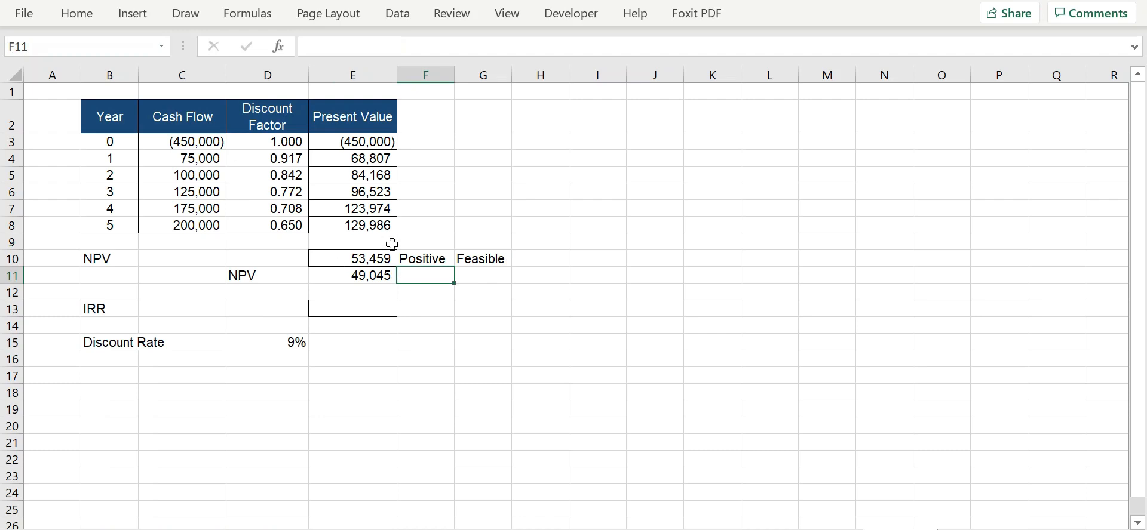
Calculate the NPV in E12 by adding the initial cash flow to the discounted later ones, using =C3+NPV(D15,C4:C8)
double_click(358, 276)
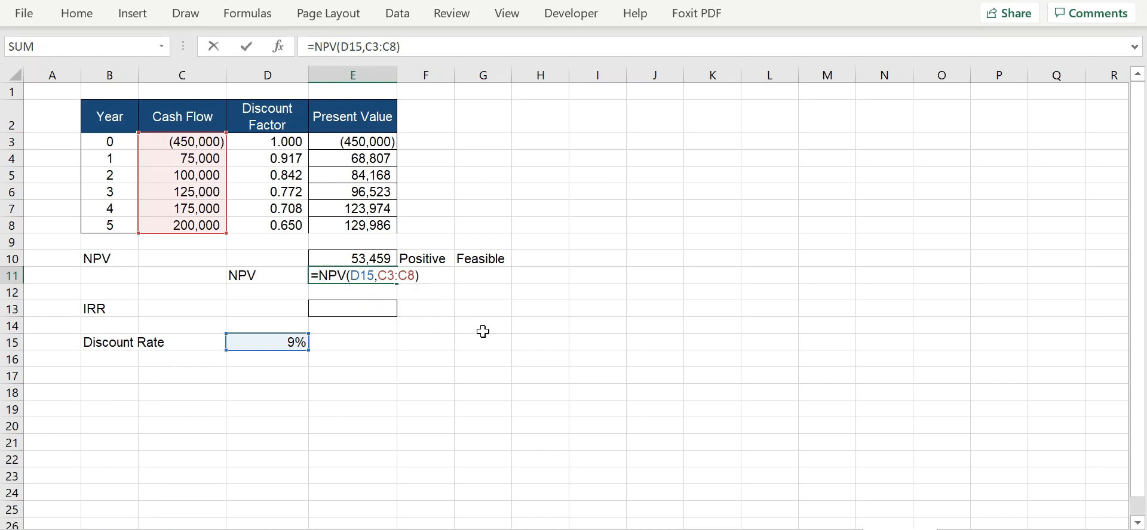
key("Escape")
left_click(371, 293)
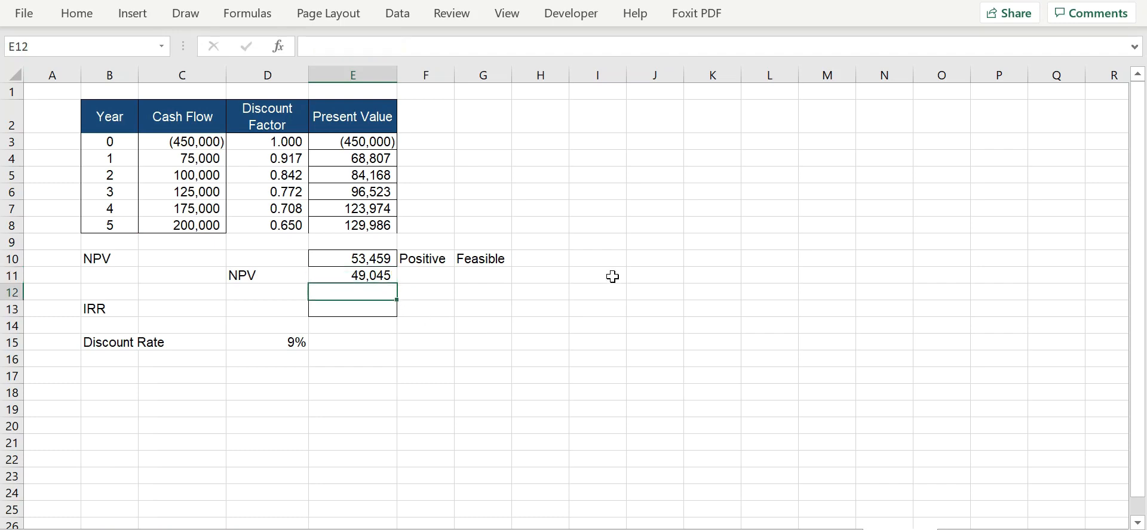
type("=")
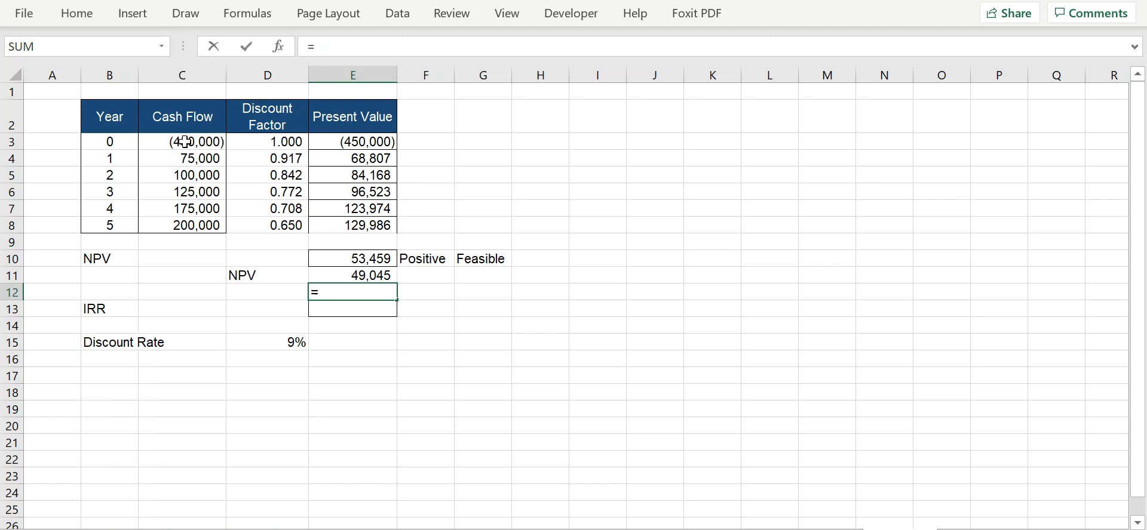
left_click(150, 144)
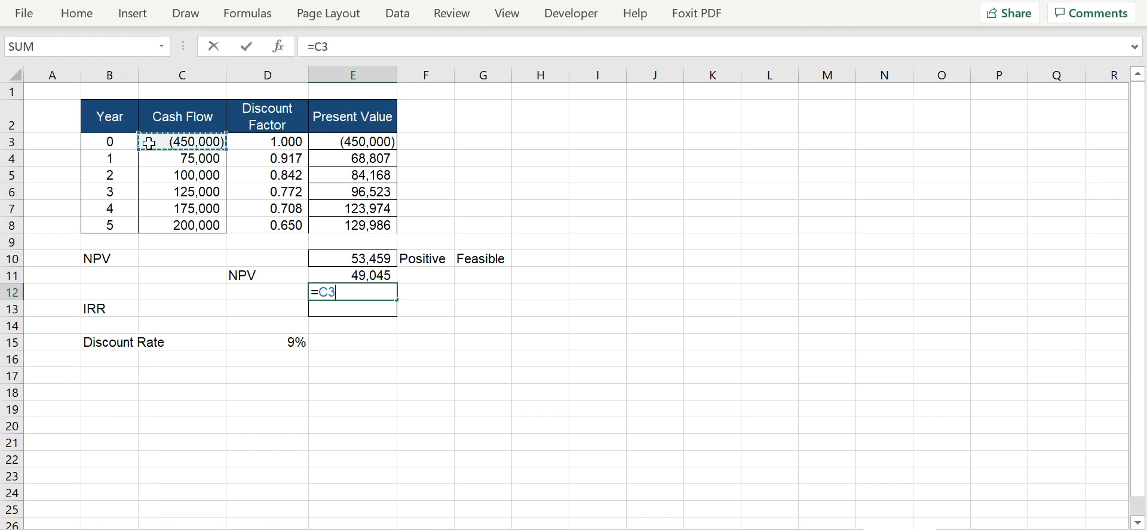
type("+npv")
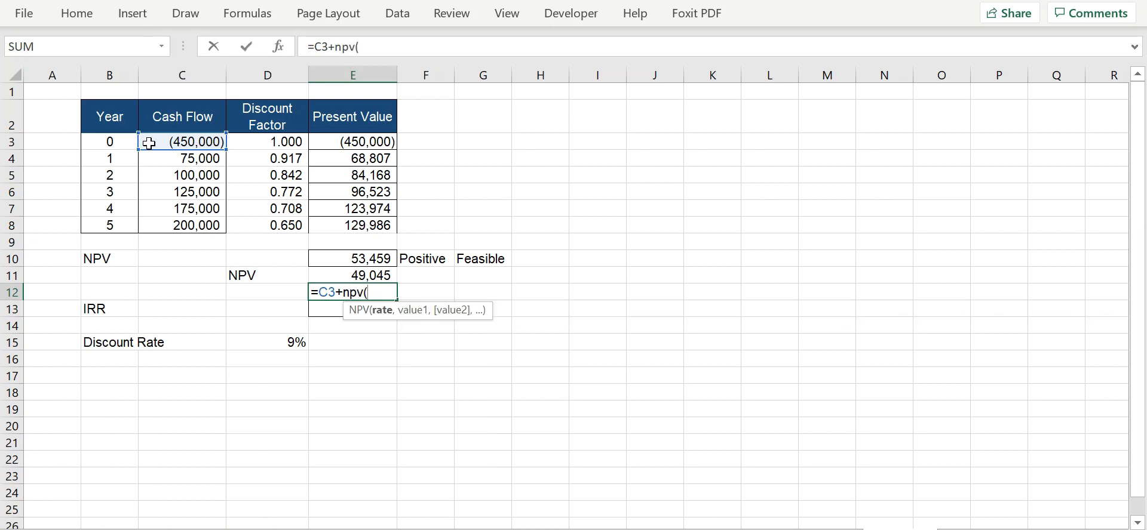
left_click(254, 343)
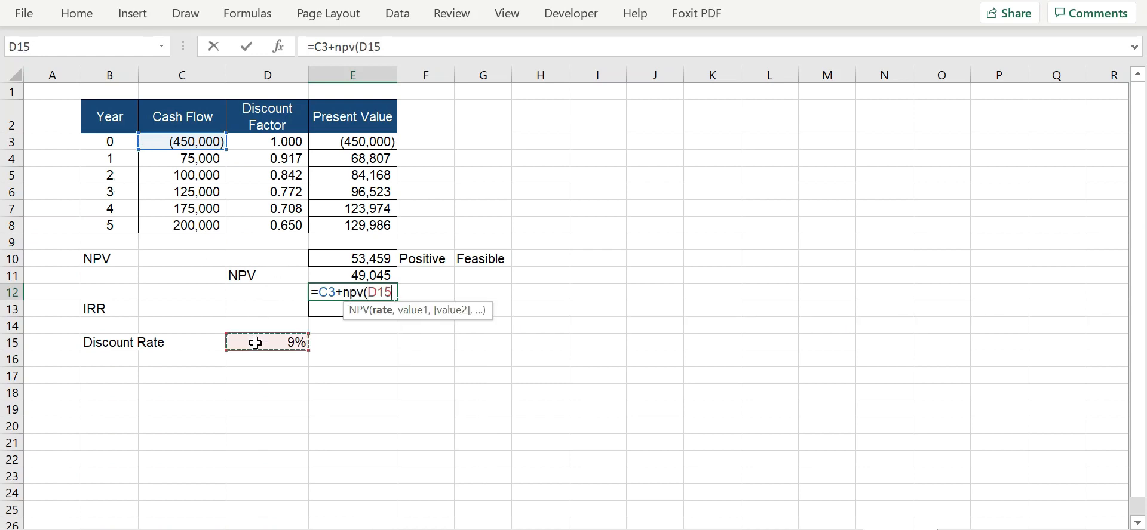
type(",")
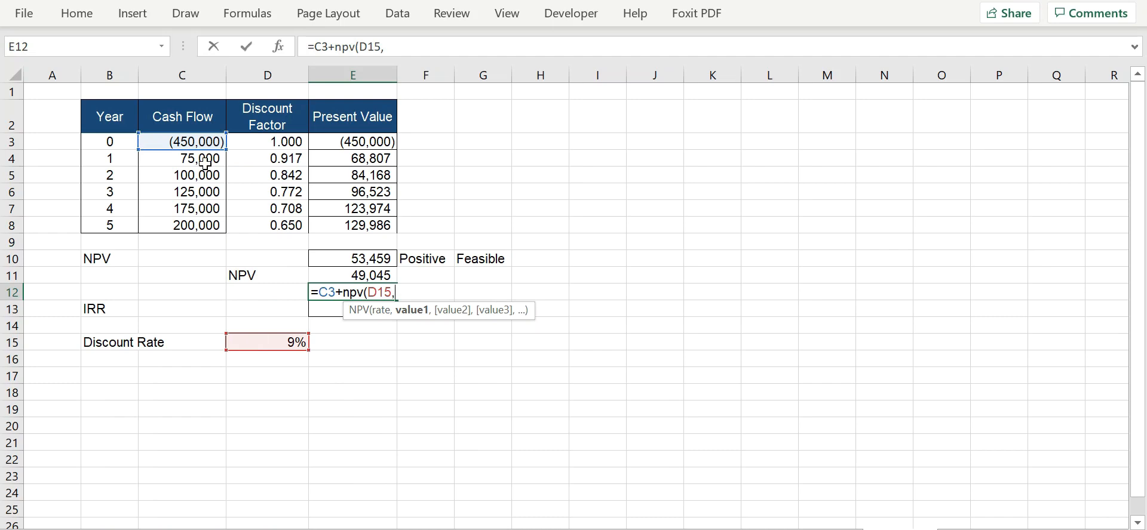
left_click_drag(206, 161, 197, 219)
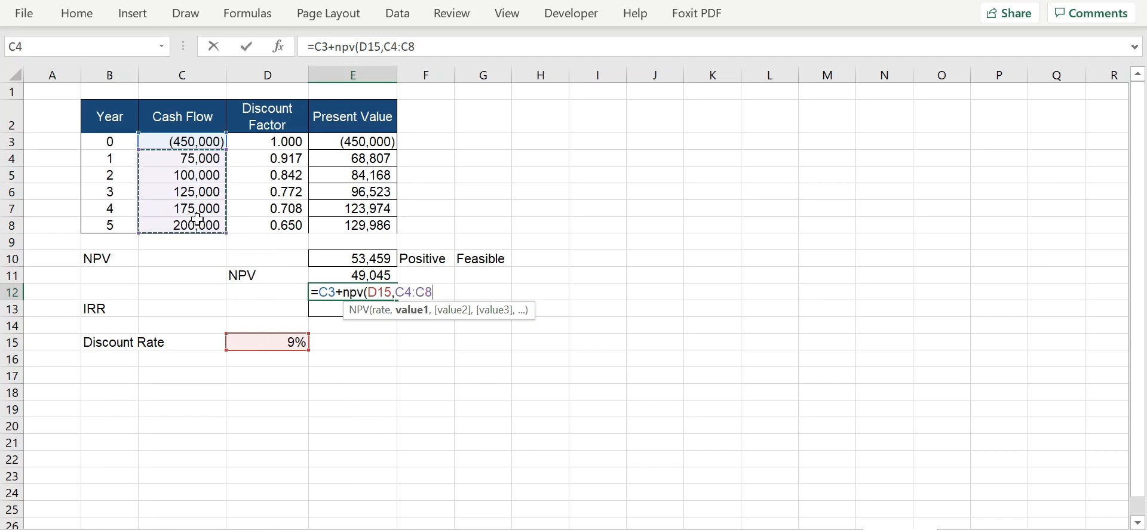
type(")")
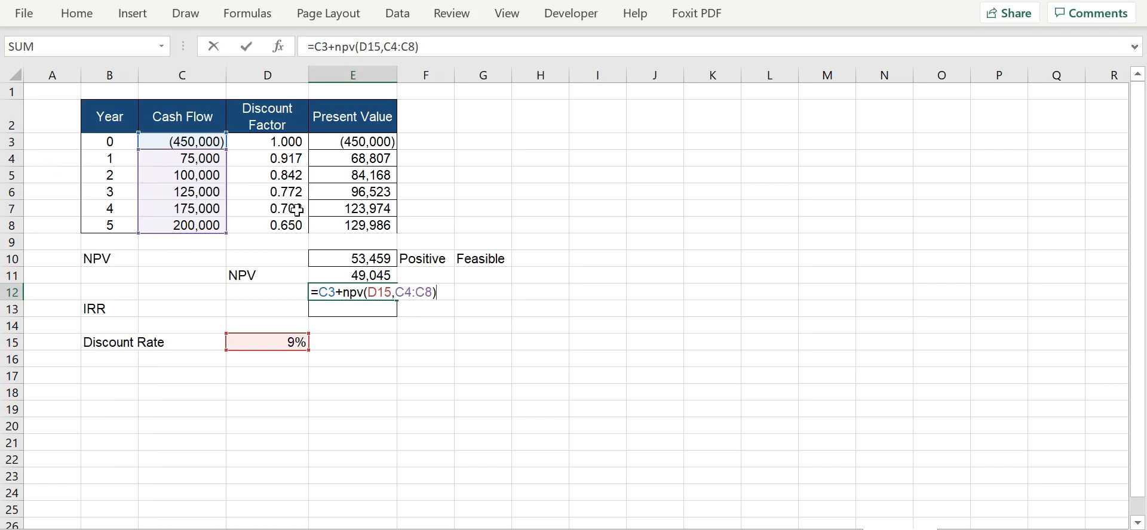
key("Return")
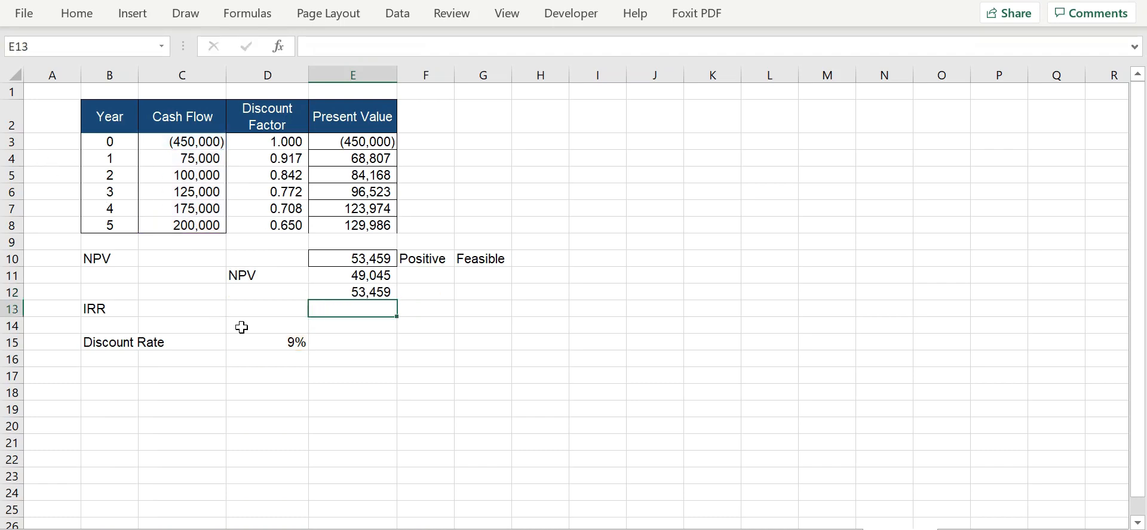
Highlight the NPV results in E12 and E10 with a yellow fill
left_click(347, 295)
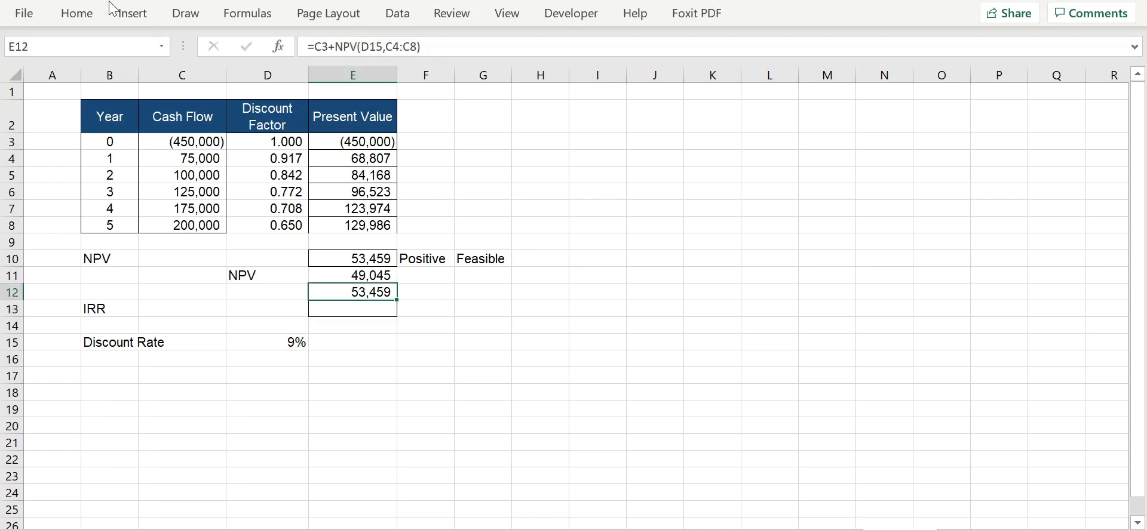
left_click(90, 18)
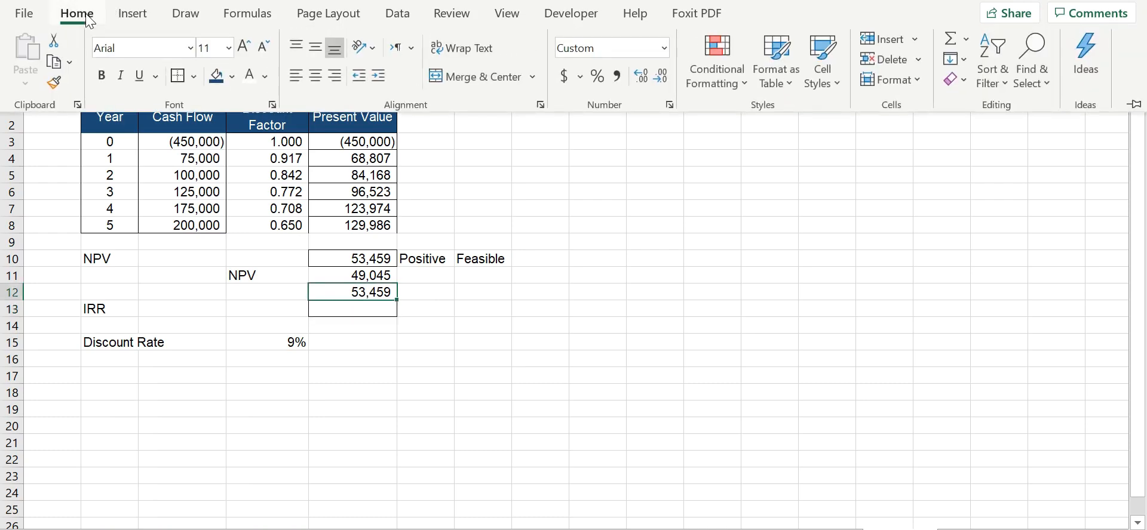
left_click(231, 76)
left_click(262, 244)
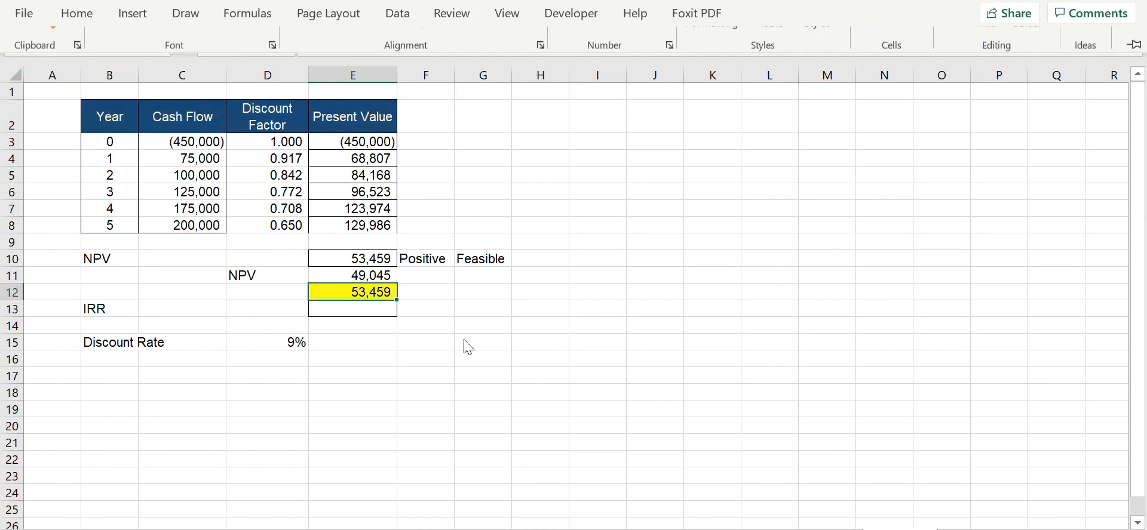
left_click(376, 261)
left_click(80, 13)
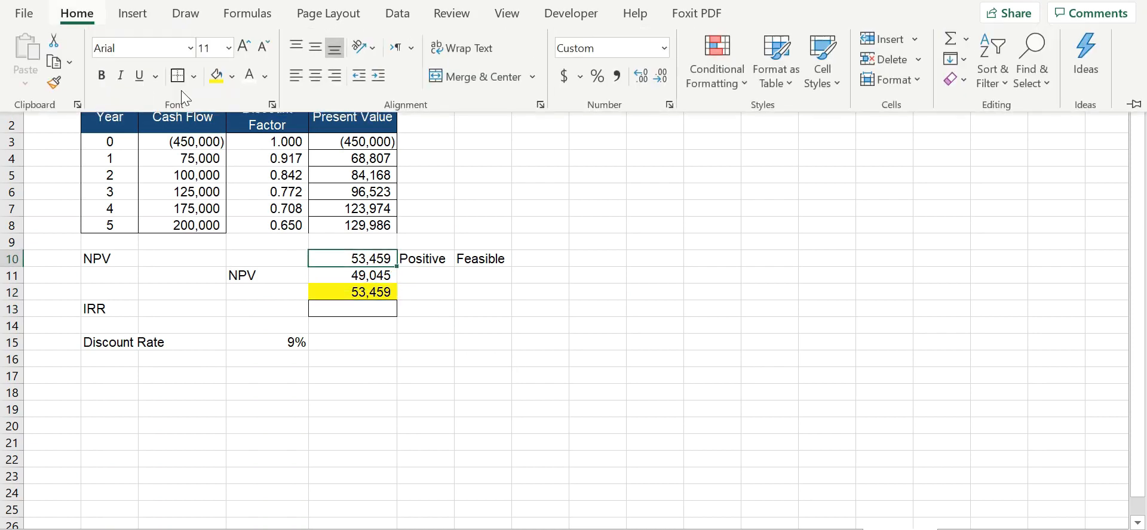
left_click(214, 73)
Add the note "This way of calculation is not correct" in F11 beside the NPV that covers all cash flows
left_click(362, 278)
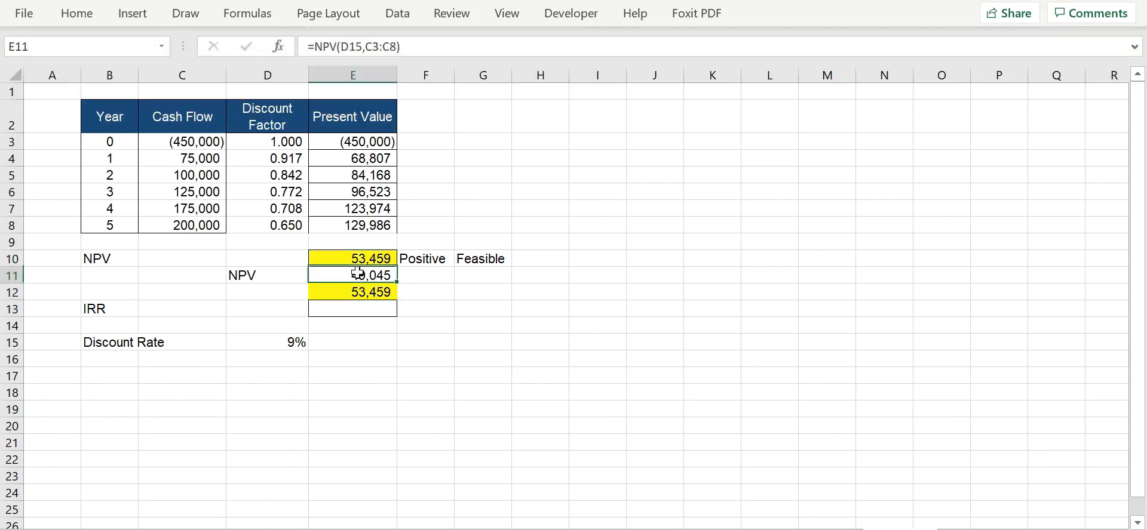
left_click(413, 272)
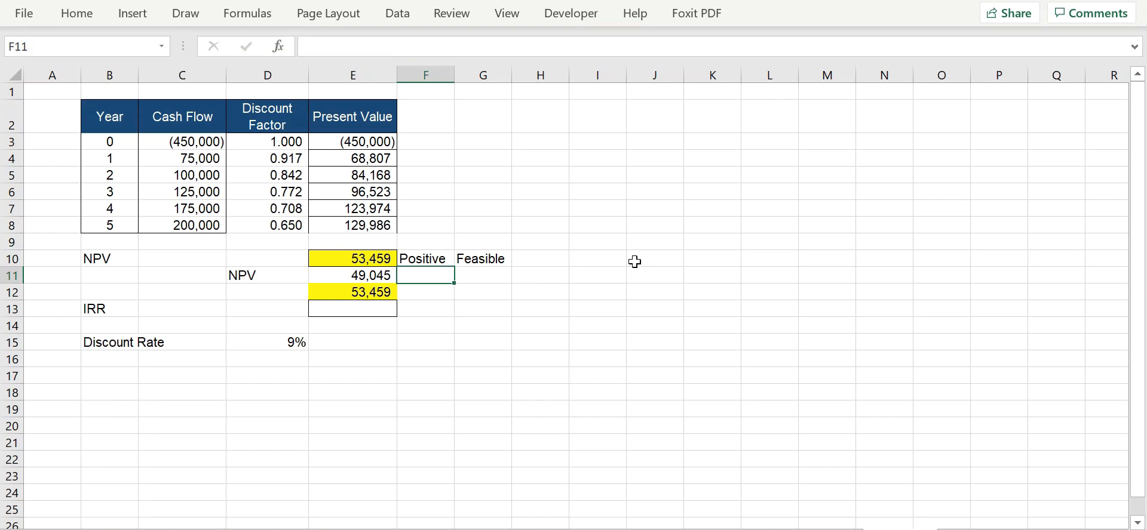
type("This way o")
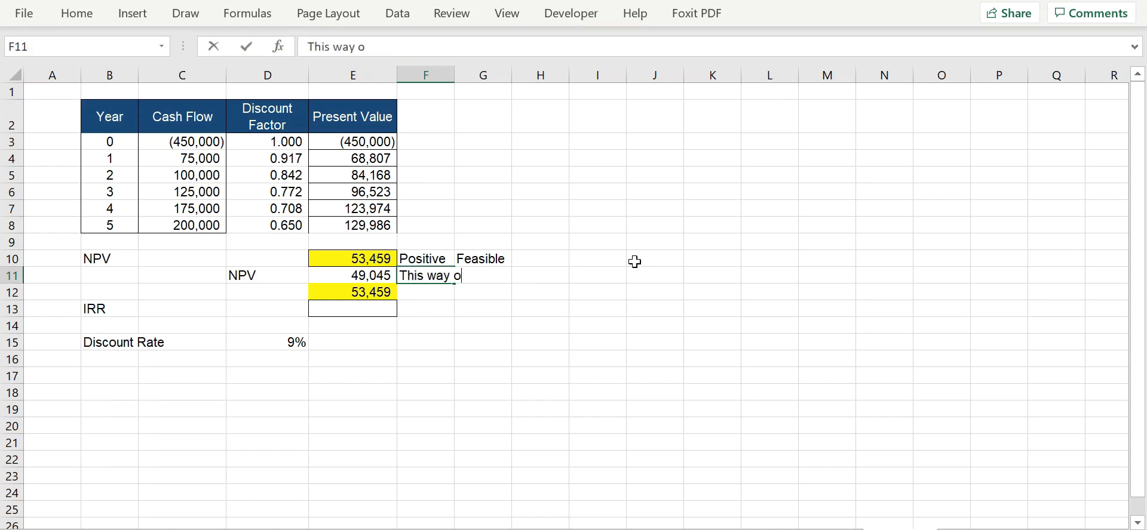
type("f calculati")
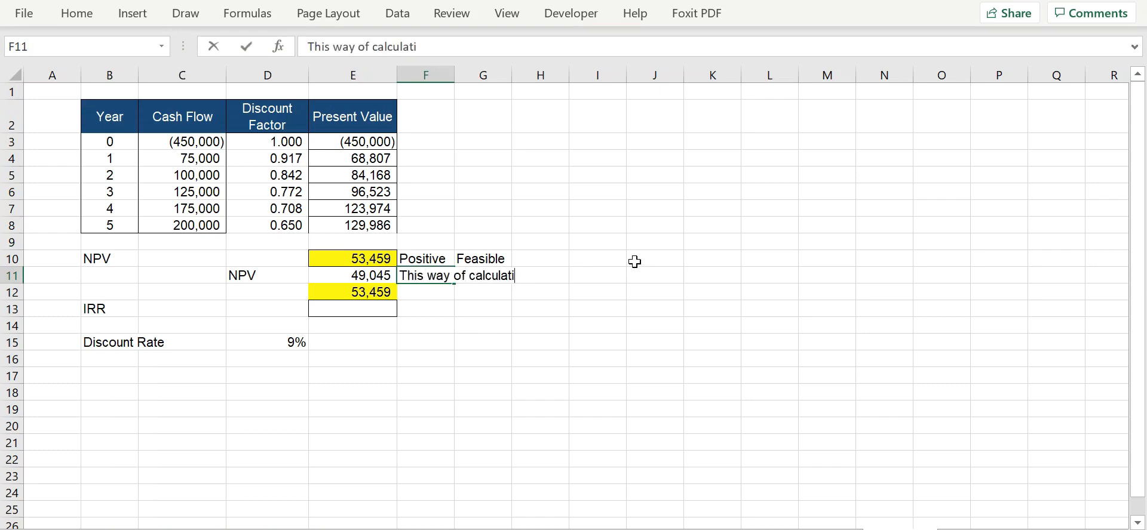
type("on is not c")
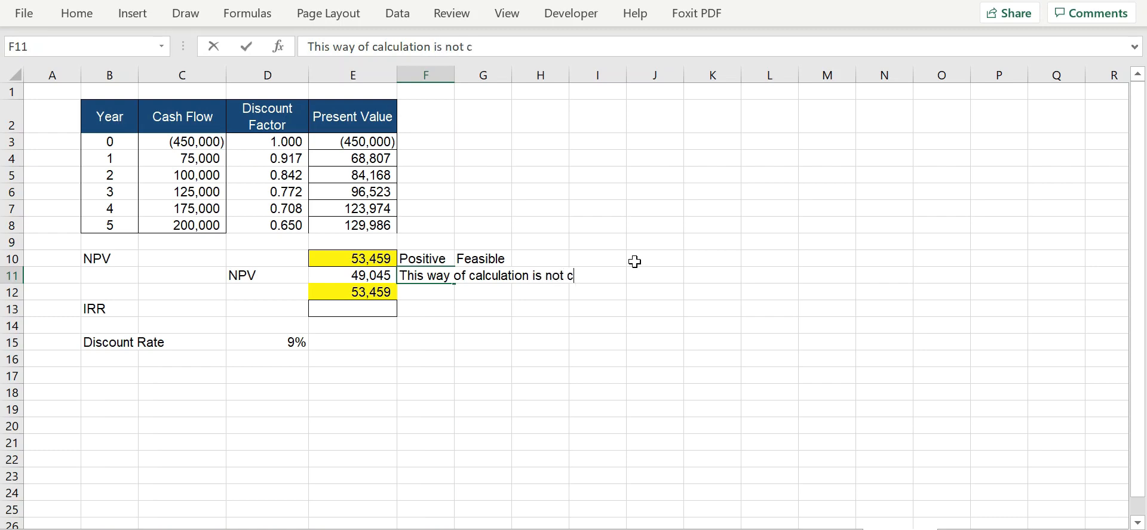
type("orrect")
key("Return")
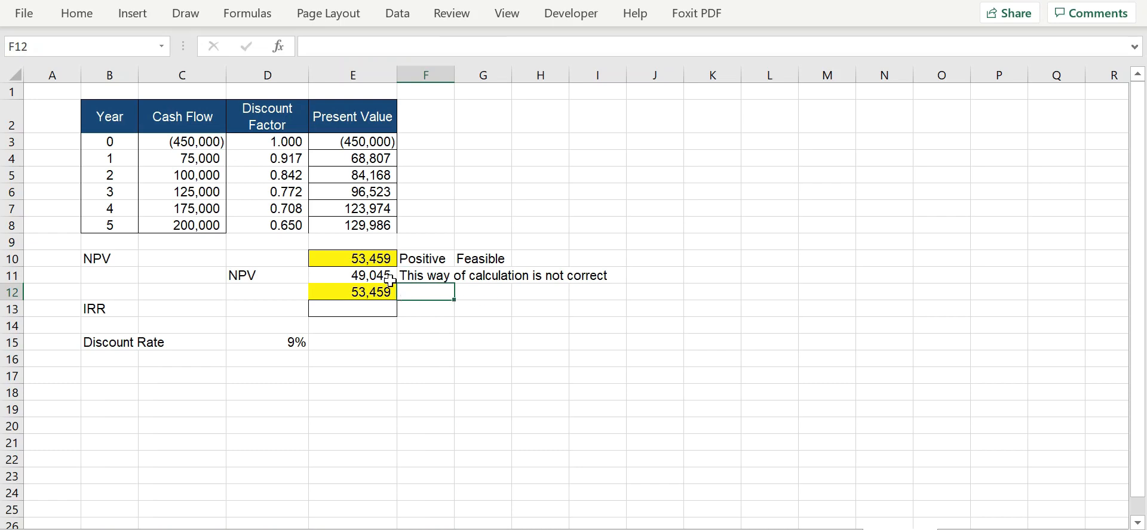
Compare the NPV formulas in E10, E11 and E12, checking the summed present values and the separately added C3 cash flow
left_click(373, 258)
left_click(368, 275)
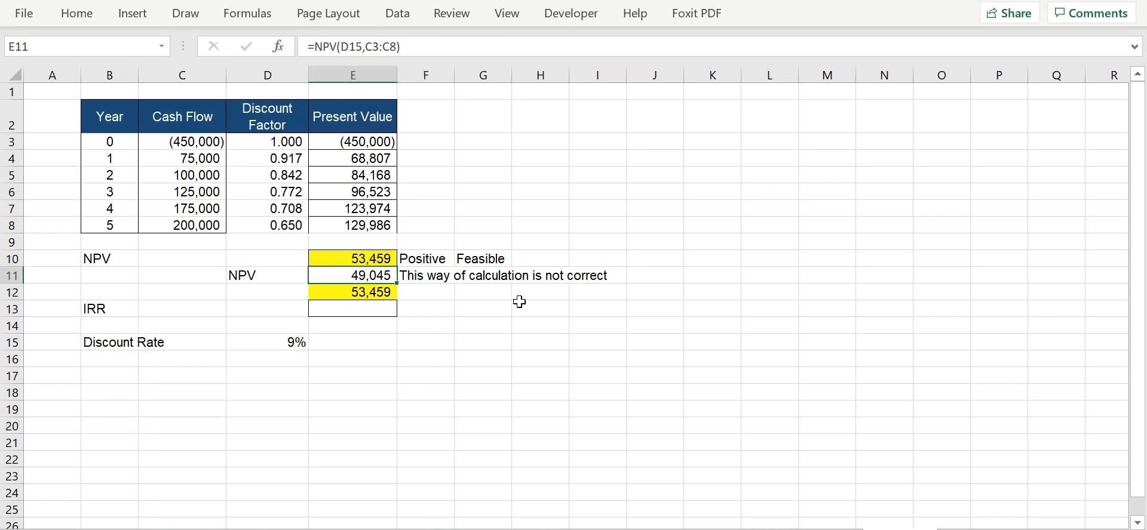
double_click(366, 258)
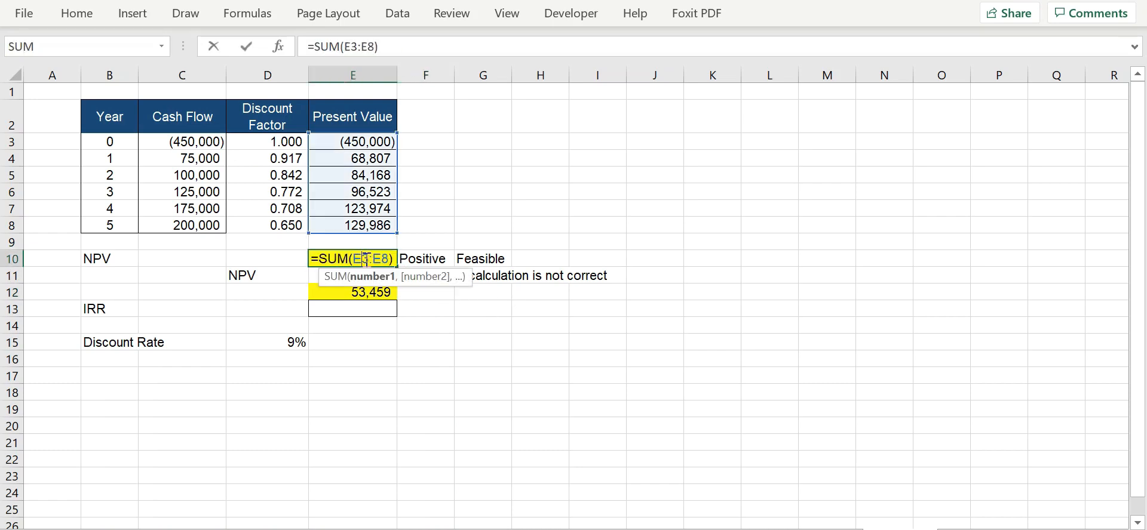
key("Escape")
left_click(561, 189)
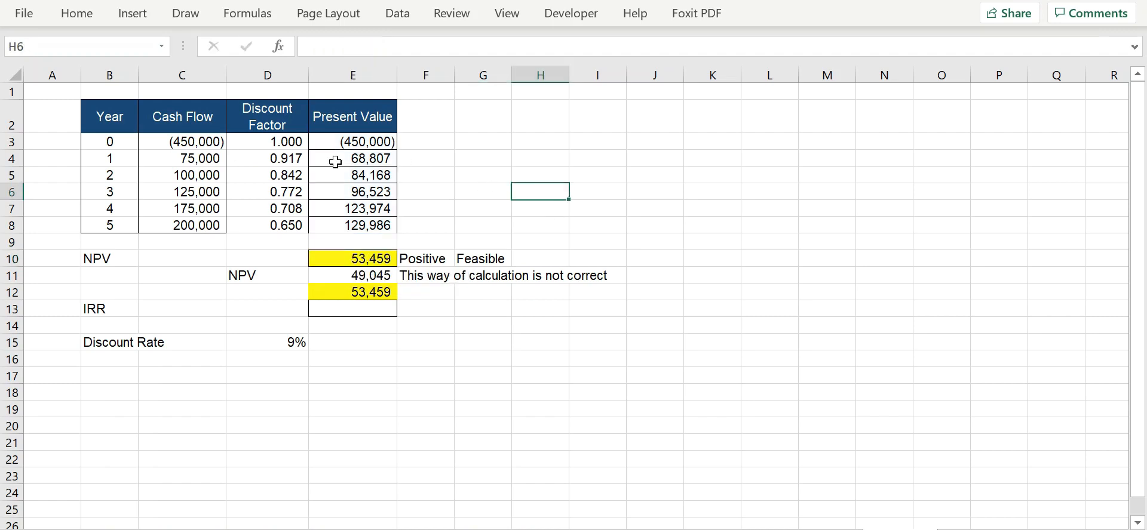
left_click_drag(328, 141, 330, 220)
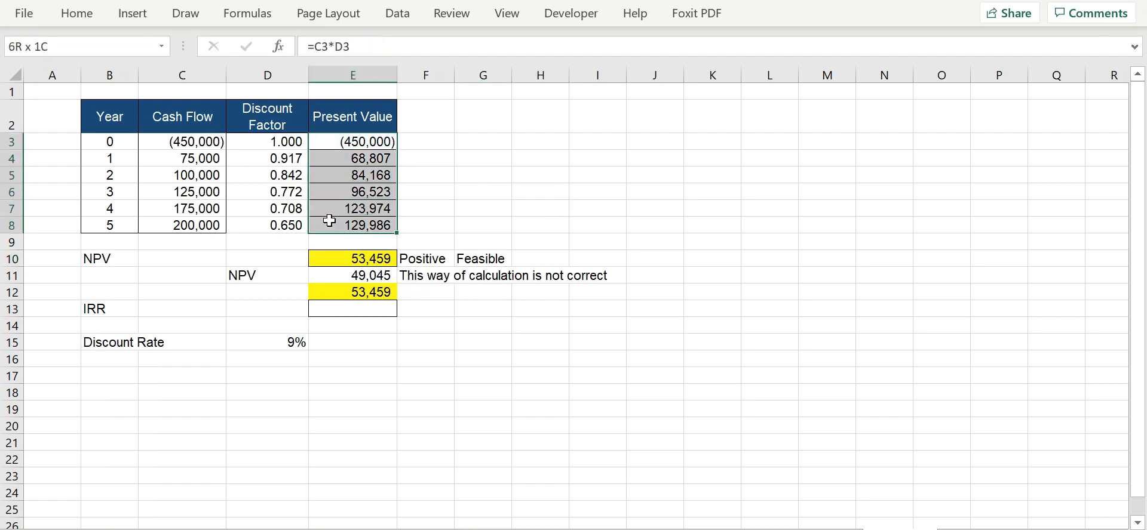
double_click(330, 256)
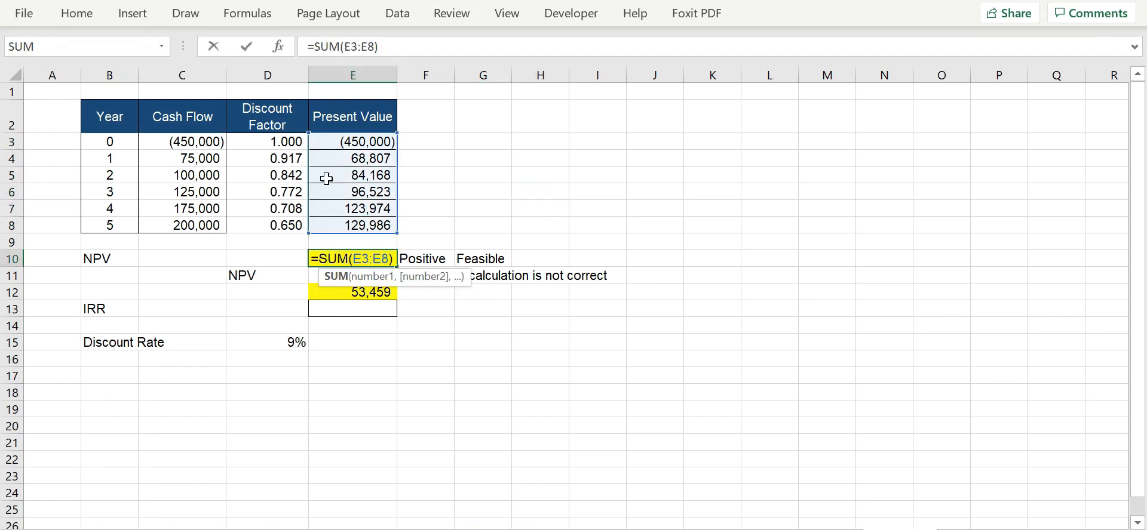
key("Escape")
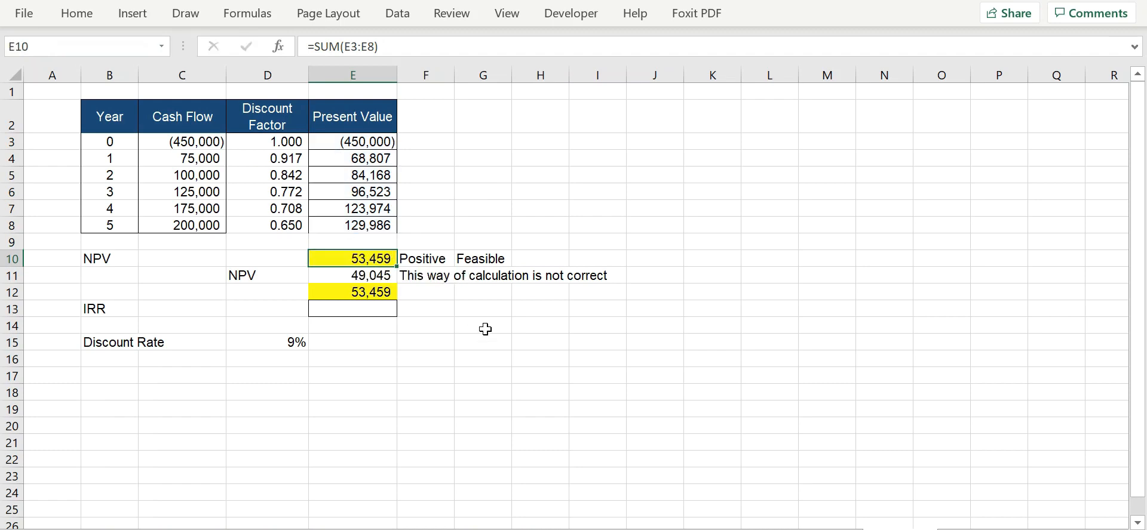
double_click(357, 292)
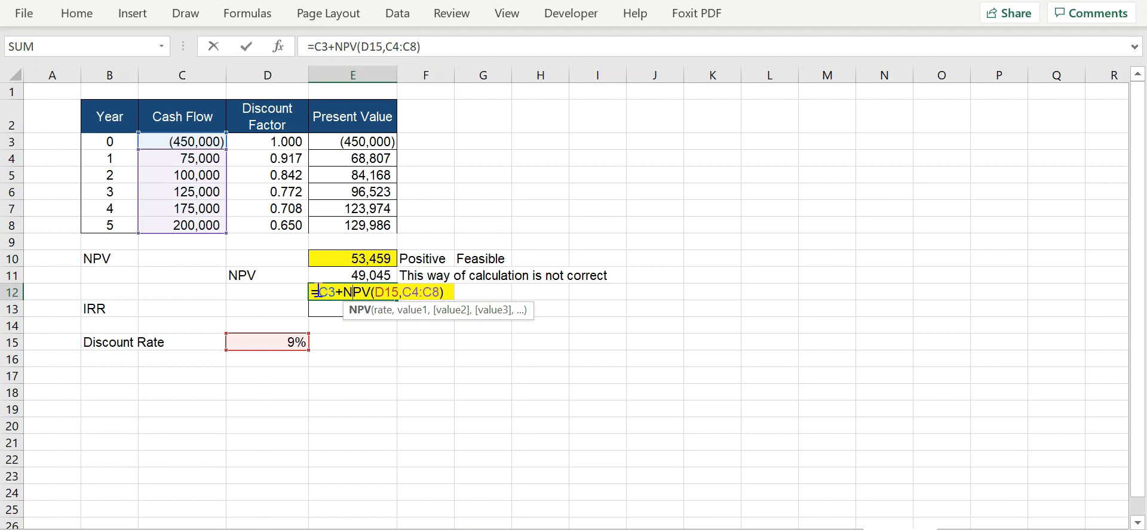
left_click_drag(321, 292, 341, 294)
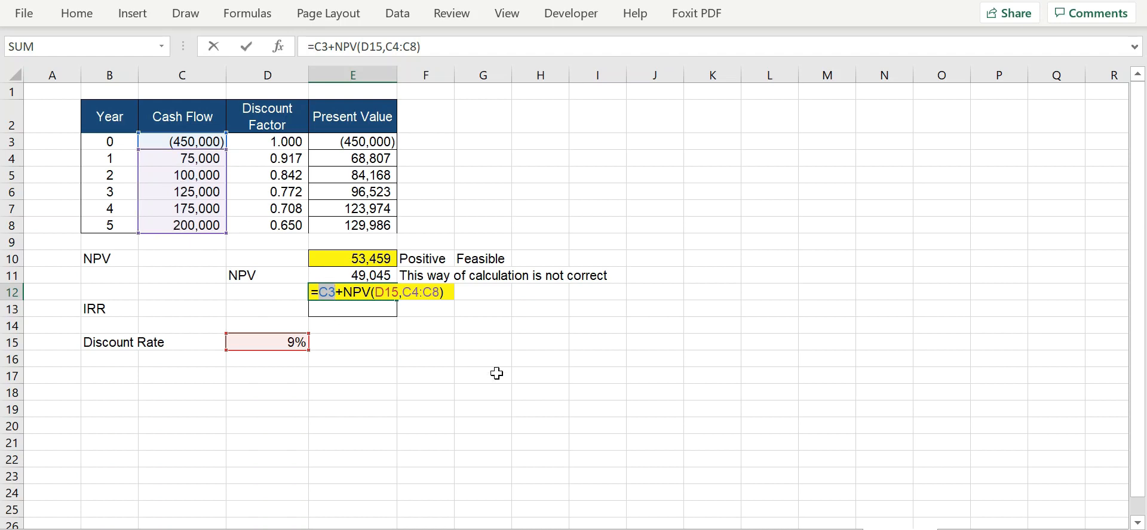
key("ctrl+Return")
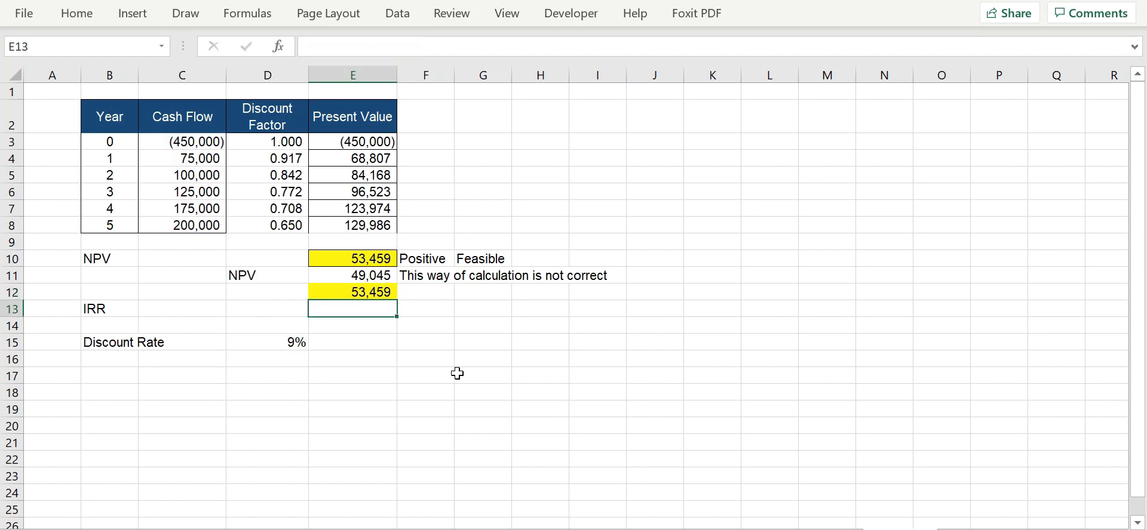
Set the discount rate in D15 to 10%
left_click(457, 375)
left_click(361, 341)
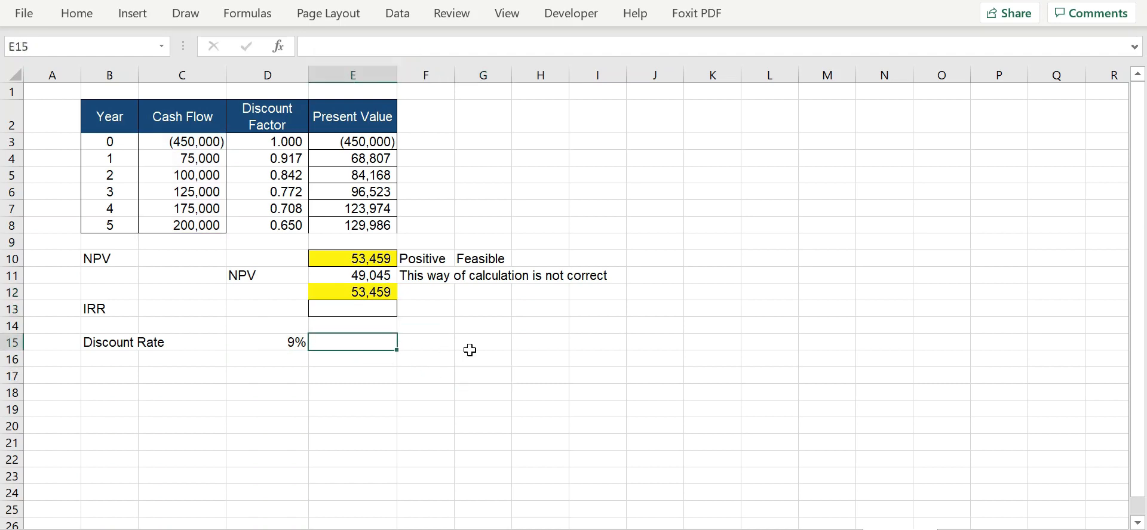
left_click(276, 343)
left_click(355, 259)
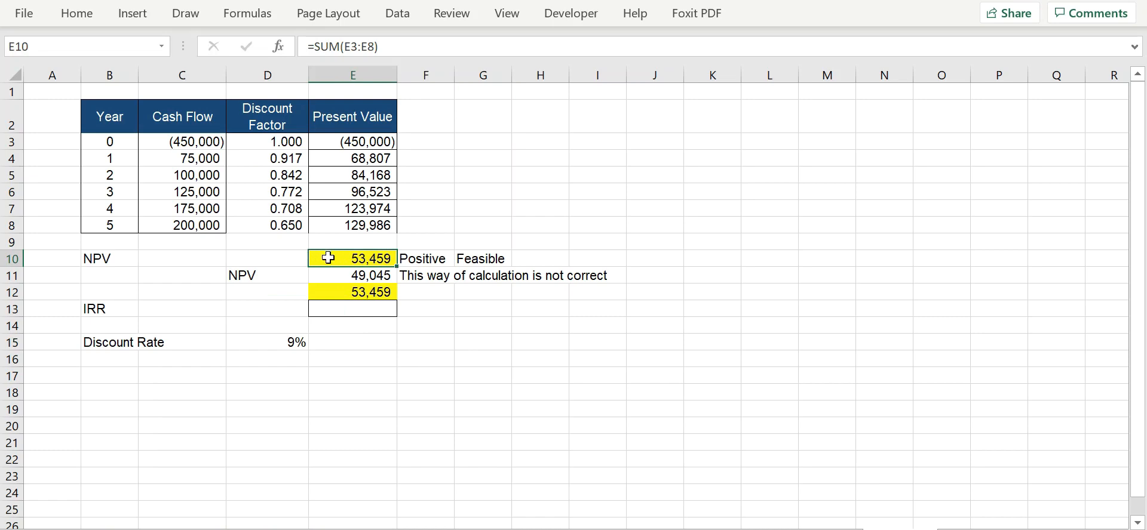
left_click(261, 341)
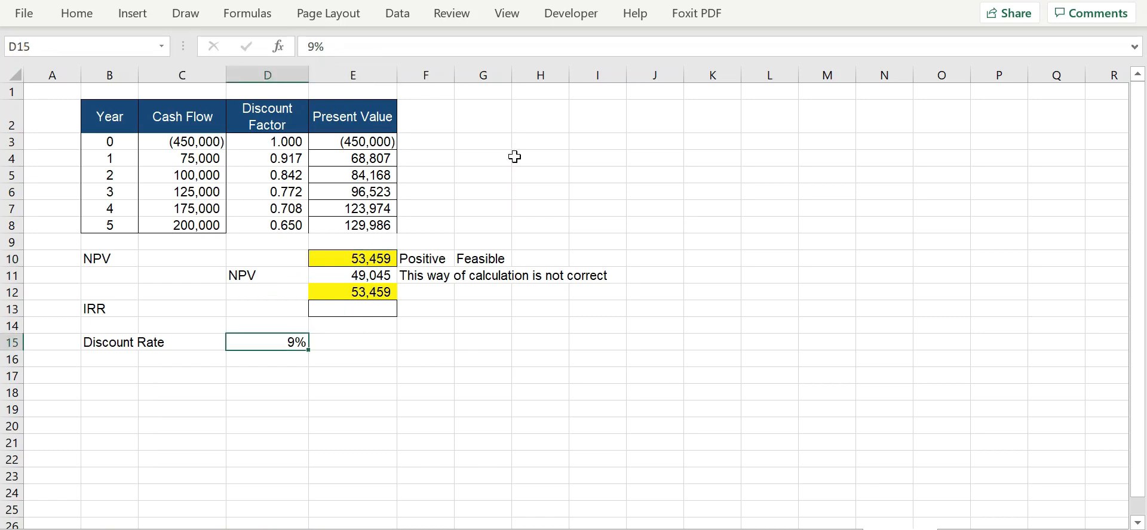
type("10")
key("Return")
key("Up")
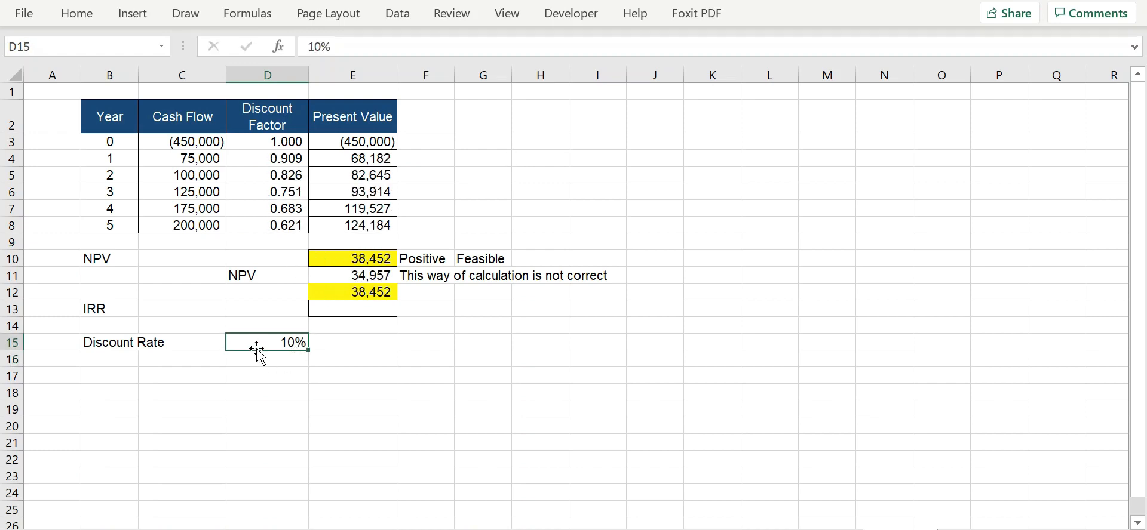
Set the discount rate in D15 to 15%
key("F2")
key("Left")
key("BackSpace")
type("5")
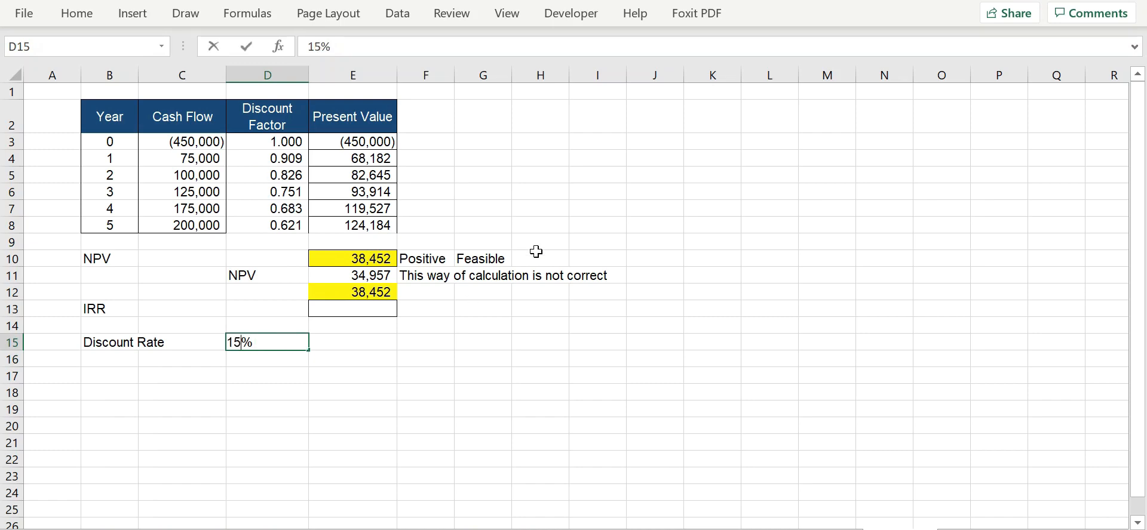
key("Return")
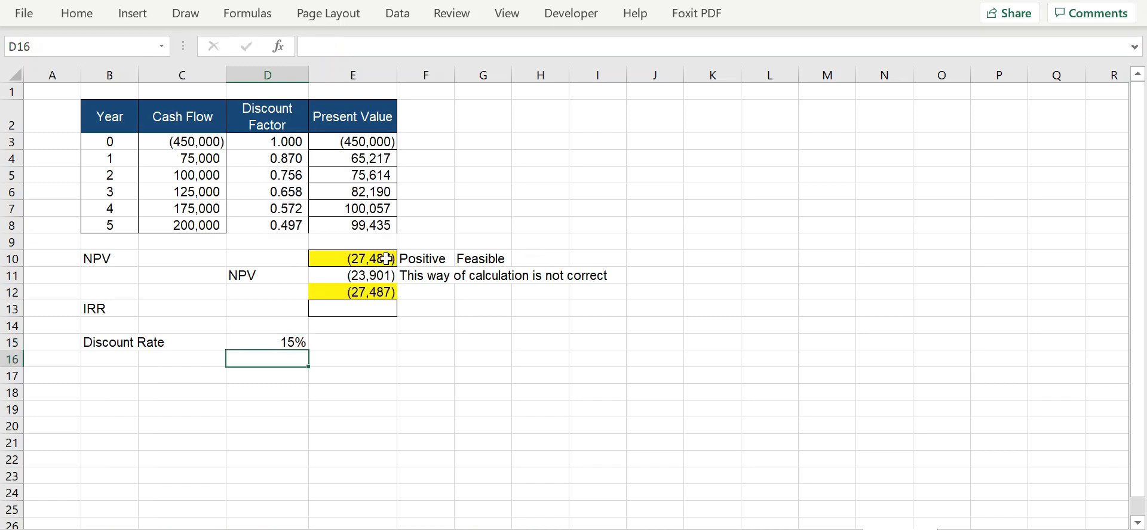
Compare the NPV results in E10 and E12 against the discount rate in D15
left_click(363, 255)
left_click(343, 297)
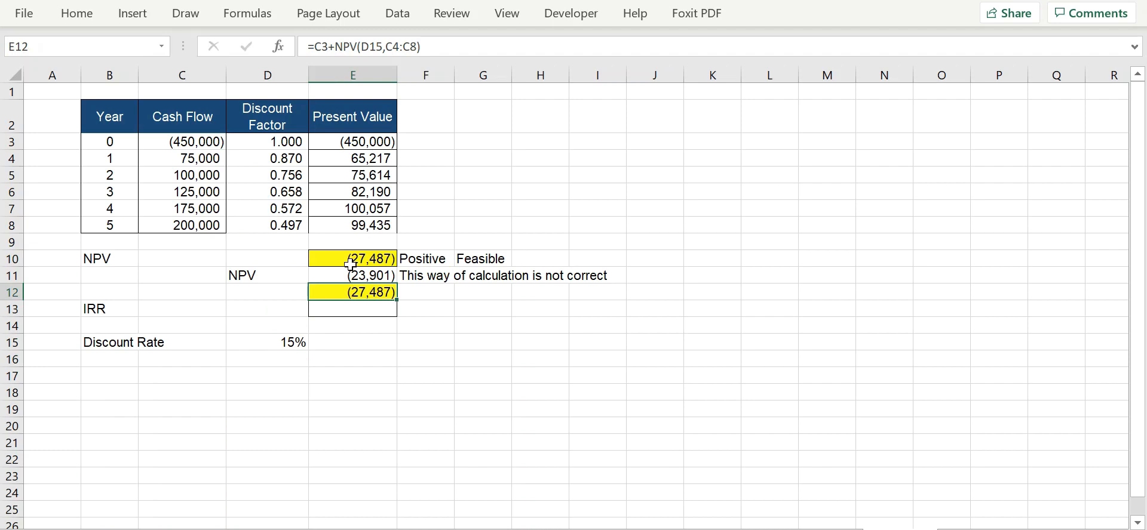
left_click(350, 263)
left_click(342, 292)
left_click(325, 258)
left_click(335, 303)
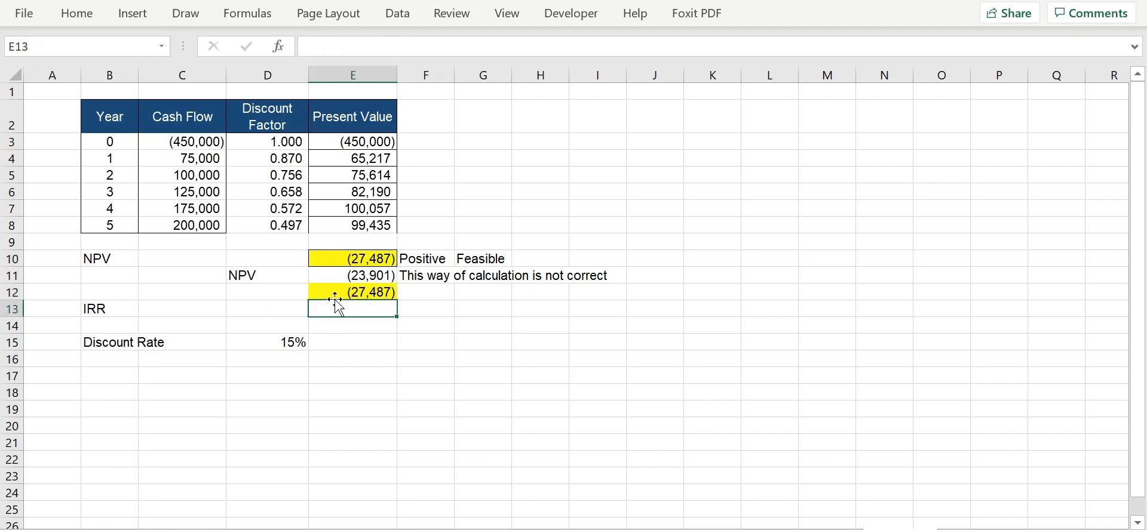
left_click(333, 293)
left_click(339, 258)
left_click(330, 294)
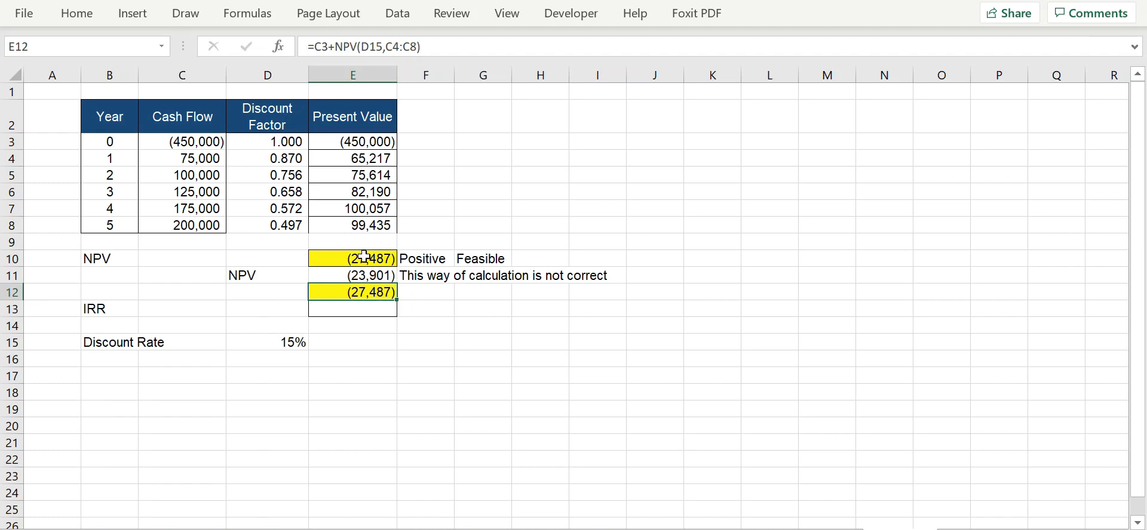
left_click(290, 343)
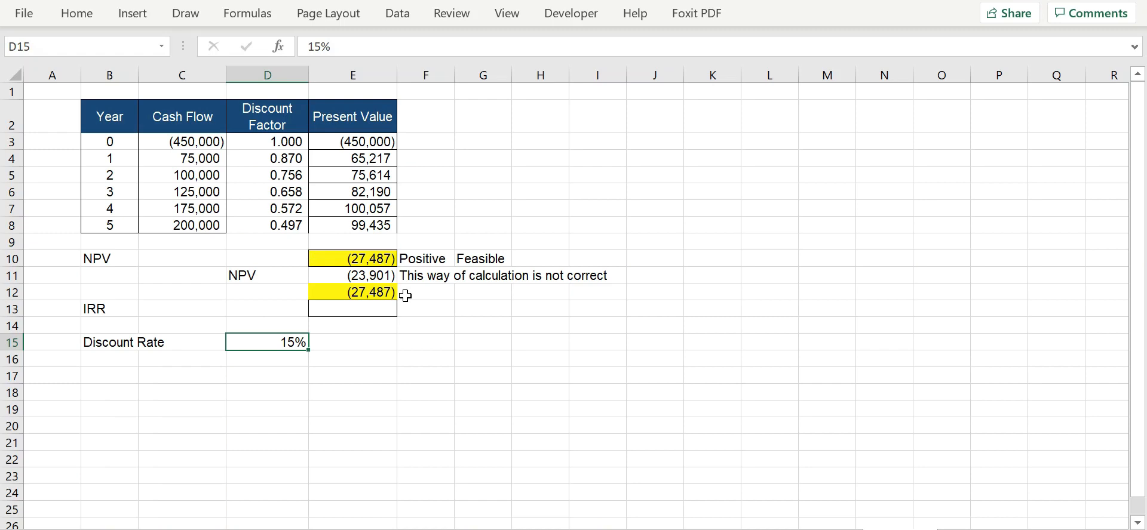
left_click(360, 258)
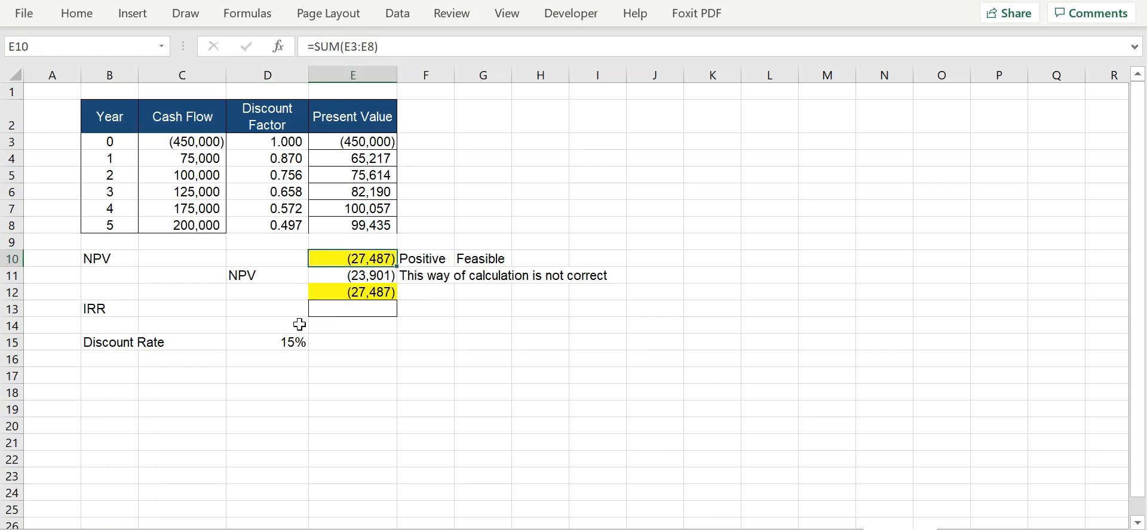
left_click(284, 336)
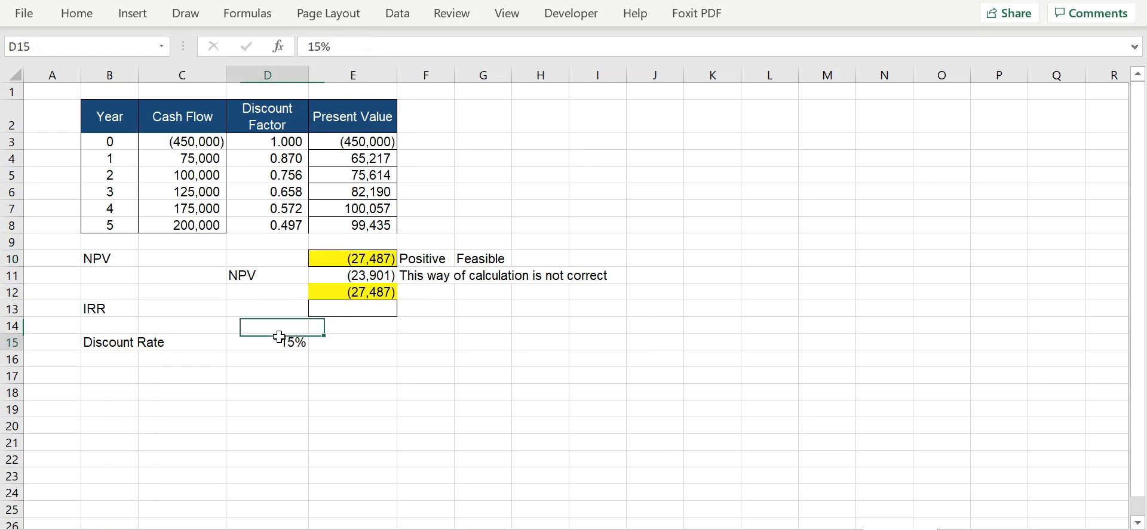
Calculate the IRR in E13 from the cash flows in C3:C8 with the IRR function
left_click(106, 310)
left_click(312, 311)
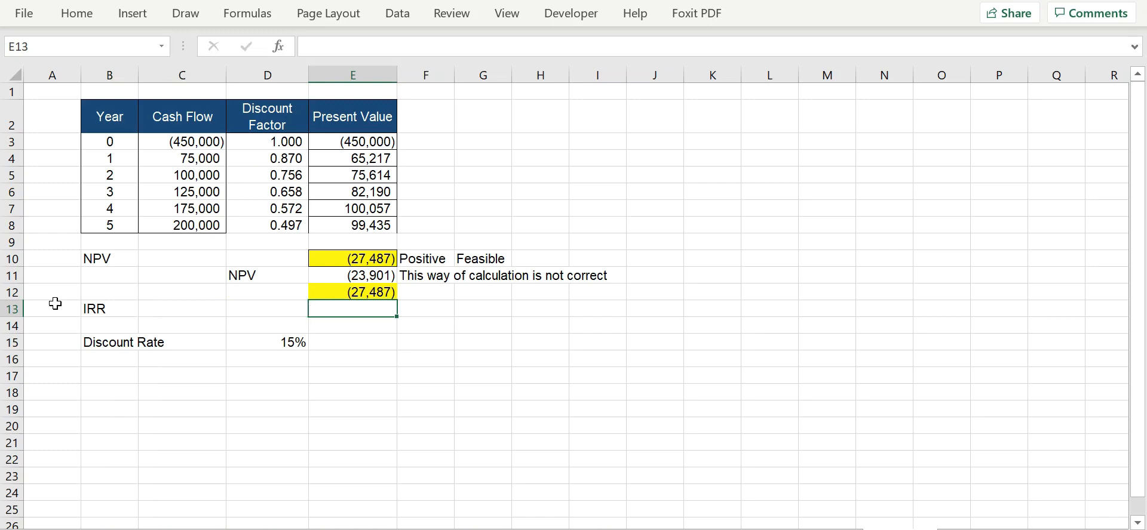
left_click(111, 310)
left_click(337, 316)
type("=i")
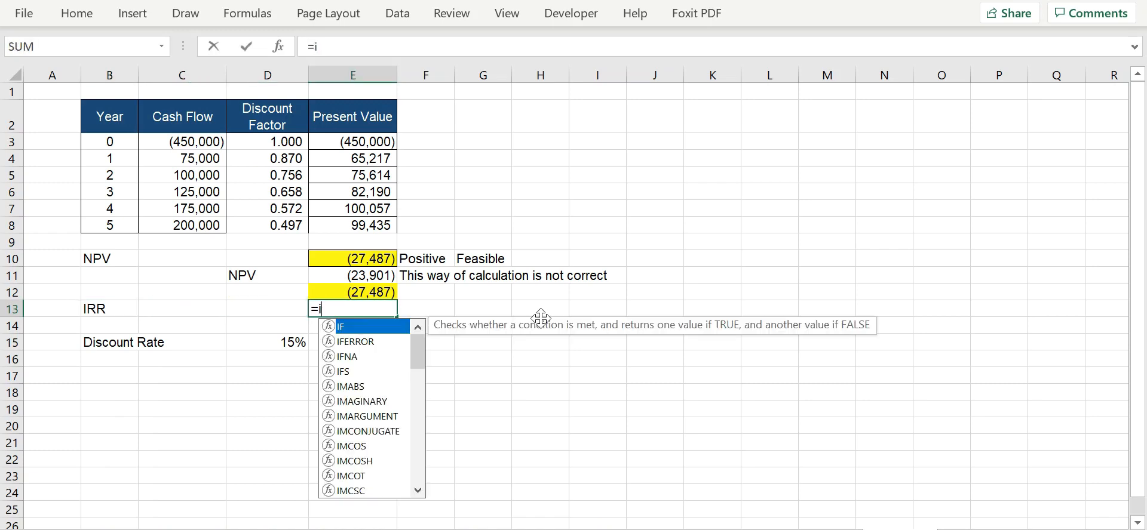
type("rr(")
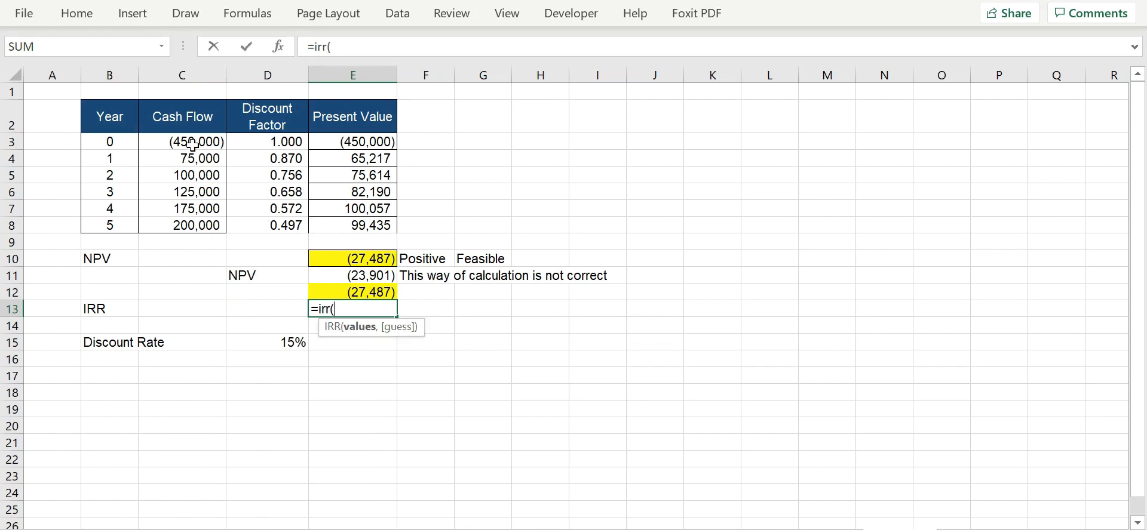
left_click_drag(194, 145, 189, 227)
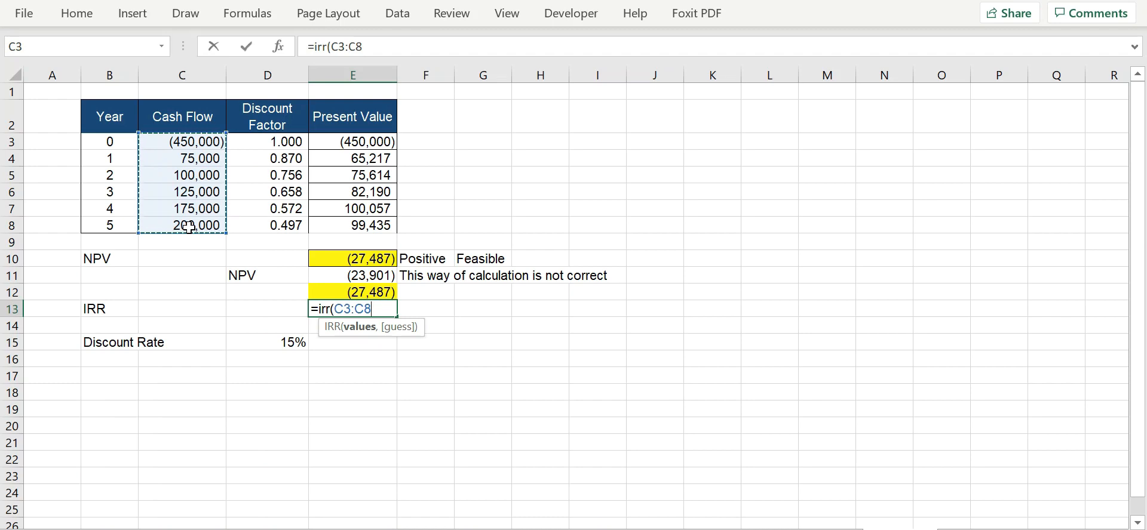
type(")")
key("Return")
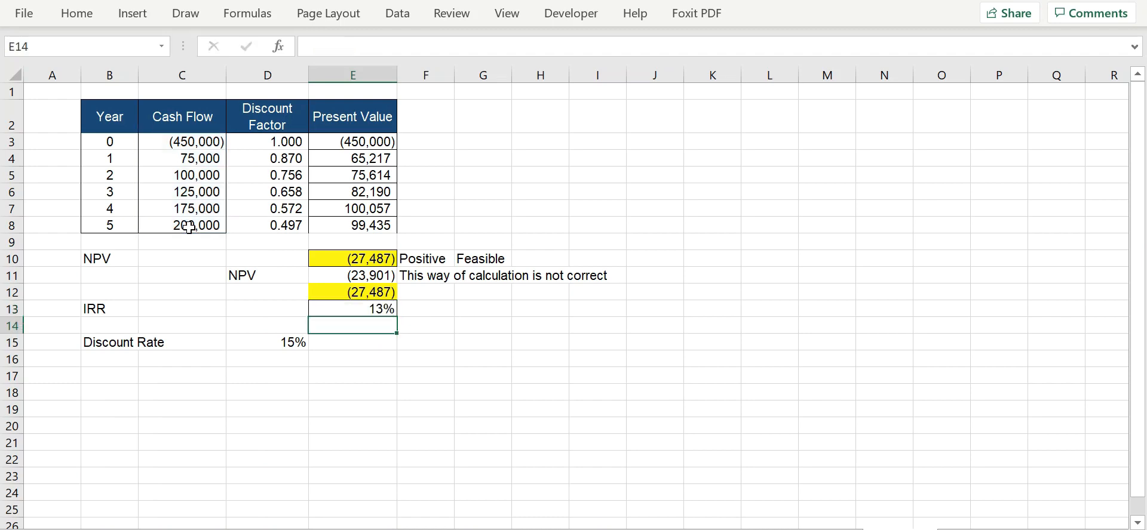
Format the IRR in E13 to show three decimal places
left_click(350, 314)
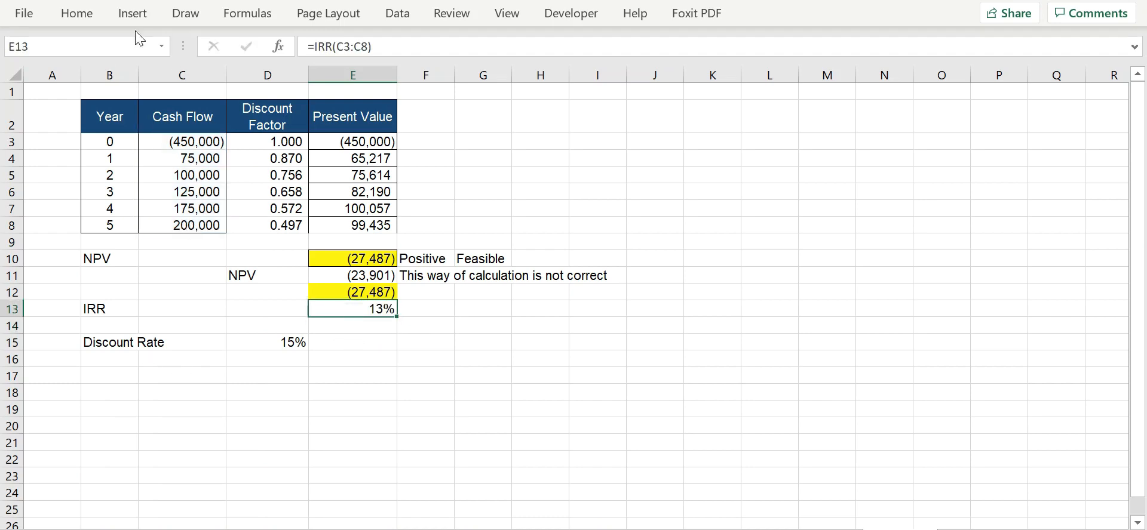
left_click(89, 16)
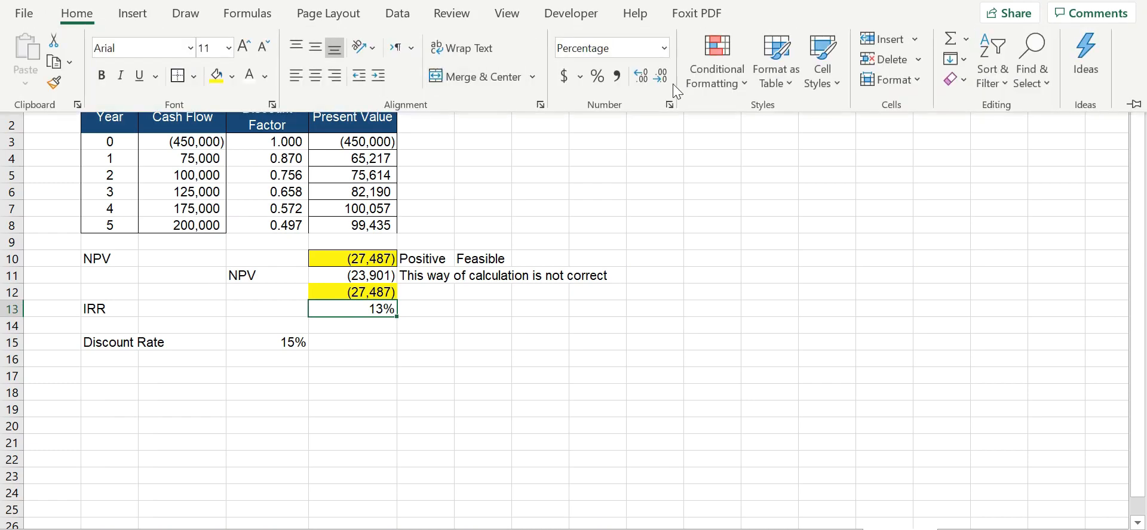
left_click(640, 77)
left_click(366, 365)
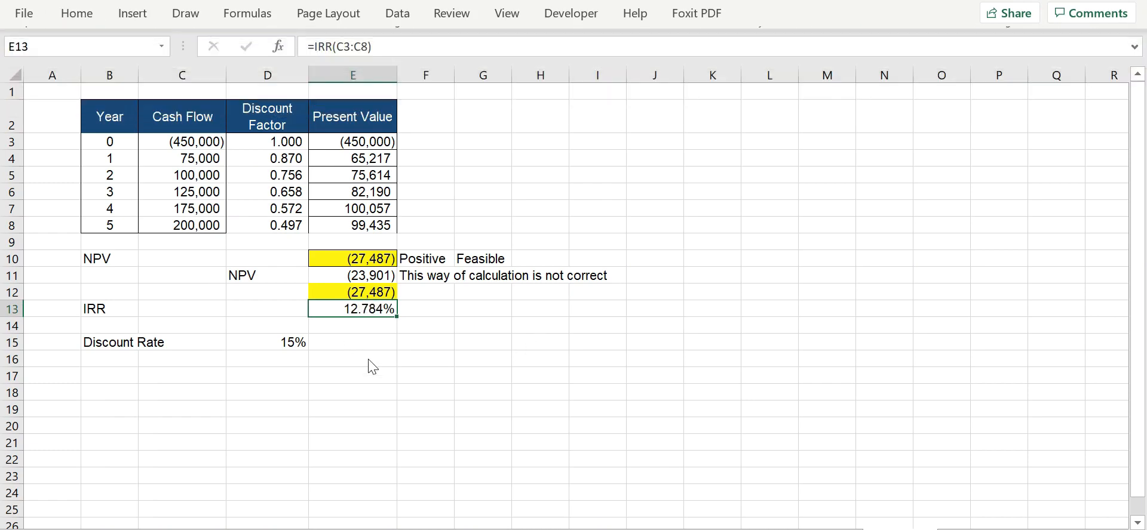
left_click(367, 346)
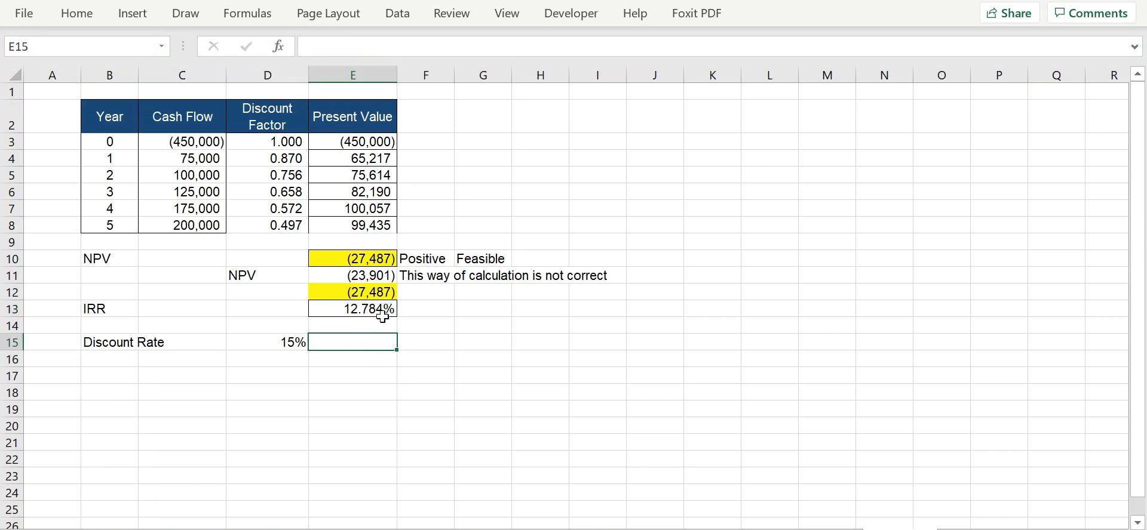
left_click(441, 406)
Copy the IRR from E13 and paste it as a value into the discount rate cell D15
left_click(343, 312)
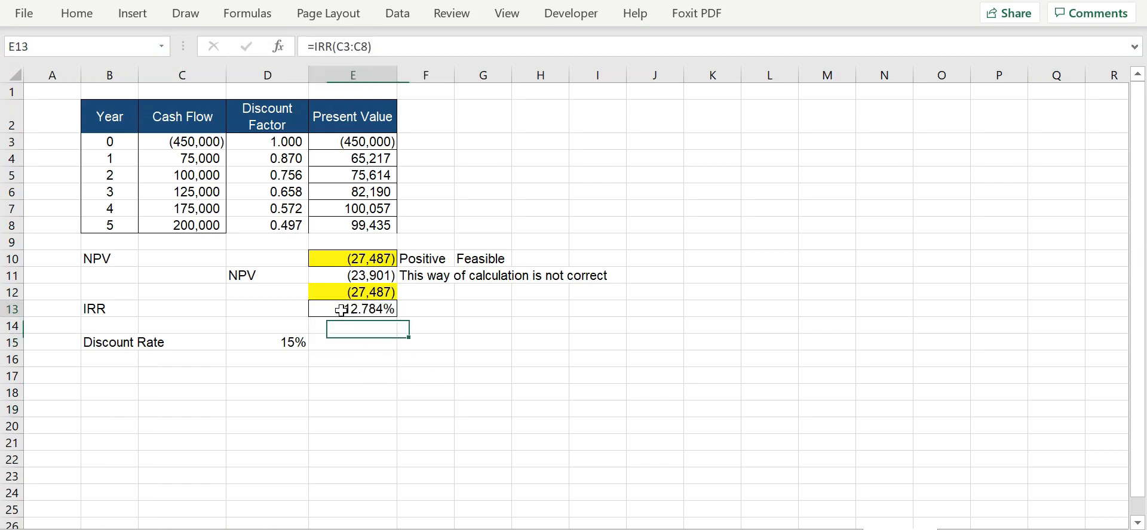
right_click(341, 311)
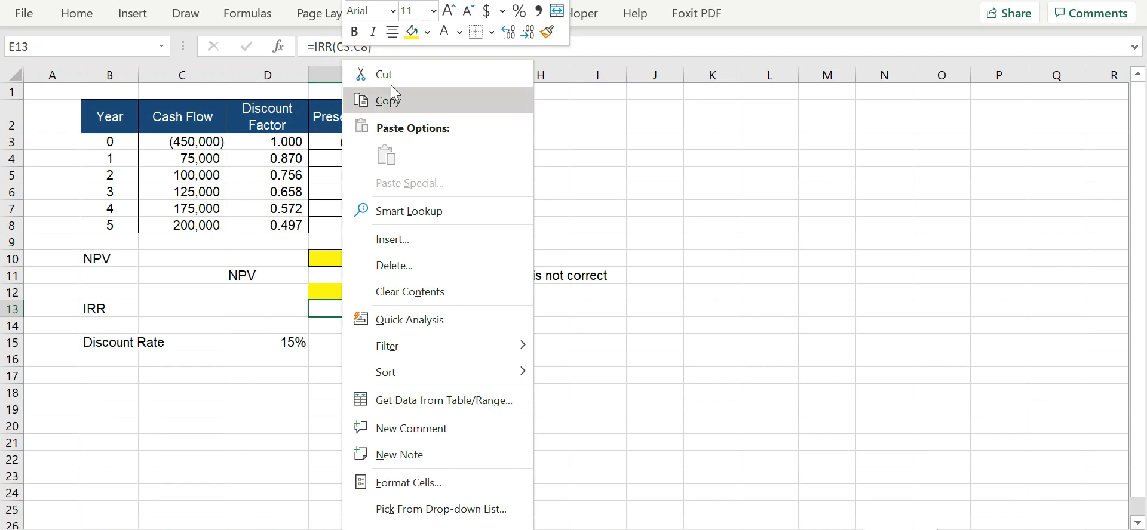
left_click(389, 100)
left_click(649, 415)
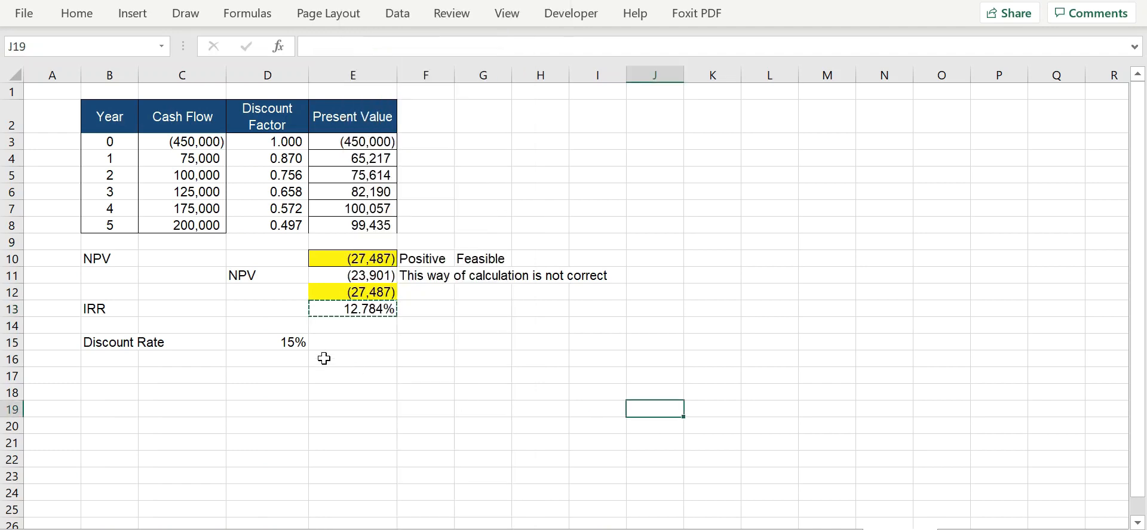
left_click(265, 344)
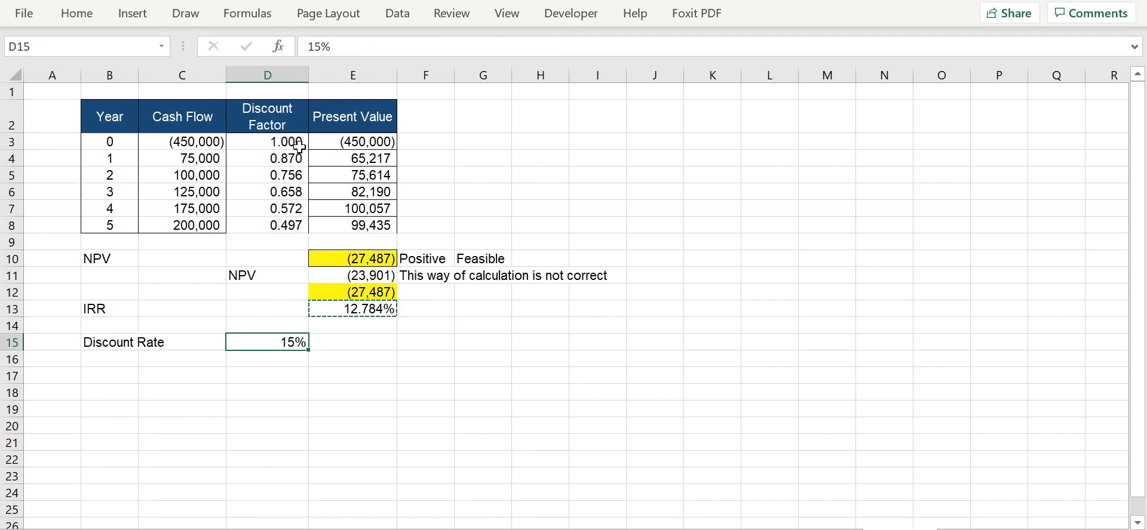
right_click(265, 352)
left_click(330, 156)
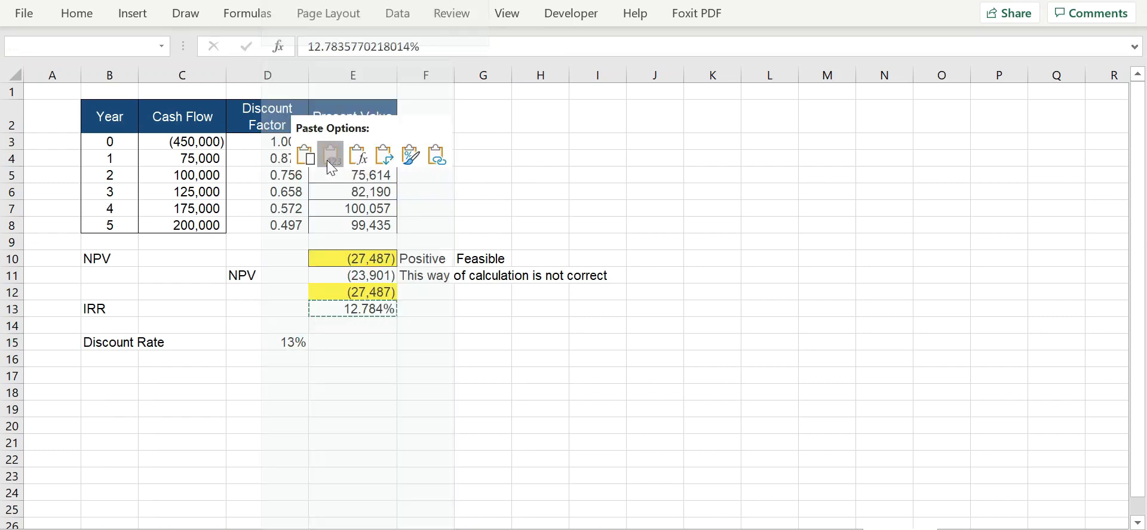
Check the NPV results in E10 and E12 with the IRR used as the discount rate
left_click(354, 261)
left_click(344, 293)
left_click(347, 261)
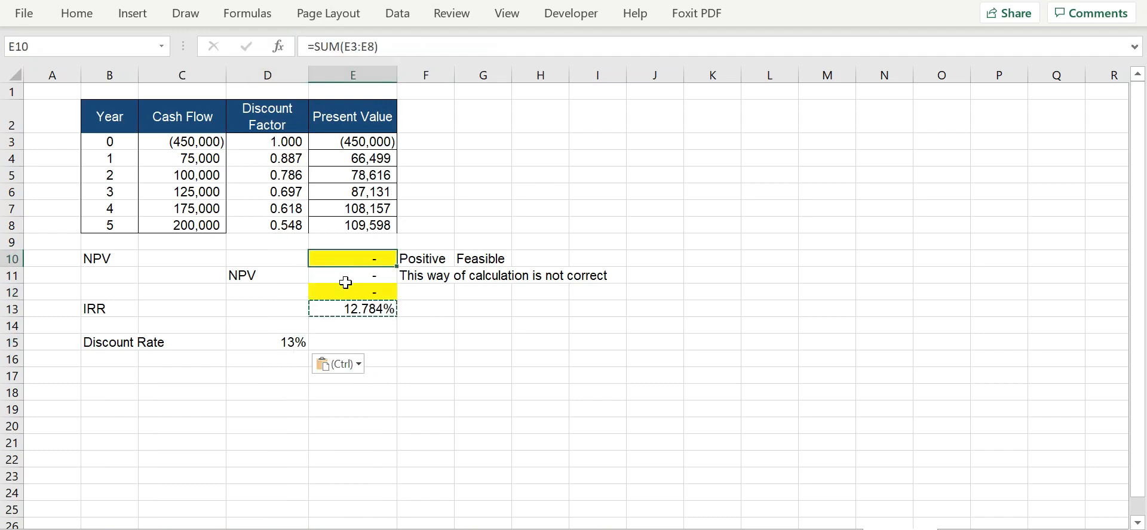
left_click(335, 295)
left_click(345, 261)
left_click(344, 293)
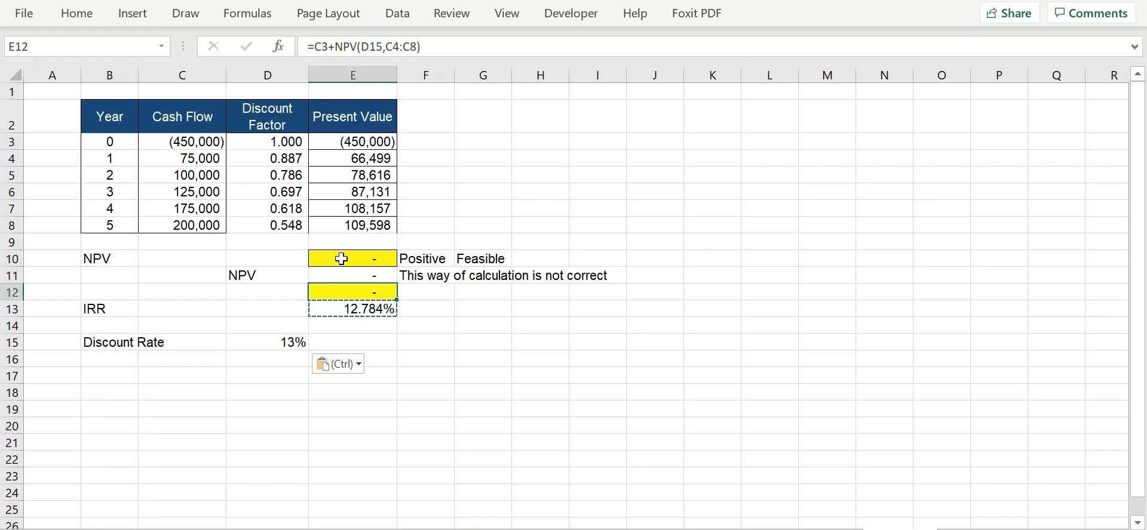
left_click(345, 258)
left_click(328, 290)
Set the discount rate in D15 to 9%
left_click(125, 345)
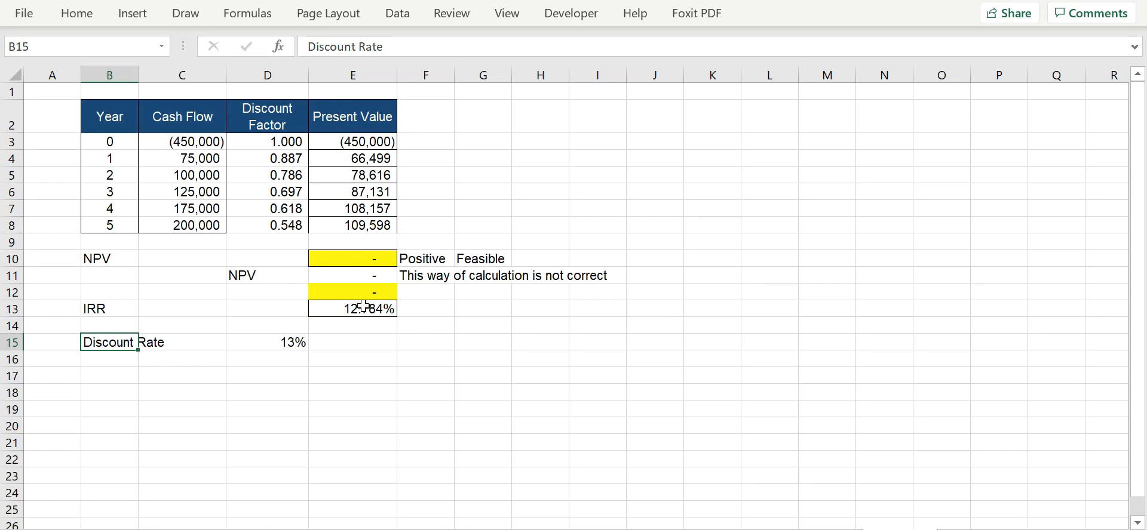
left_click(268, 338)
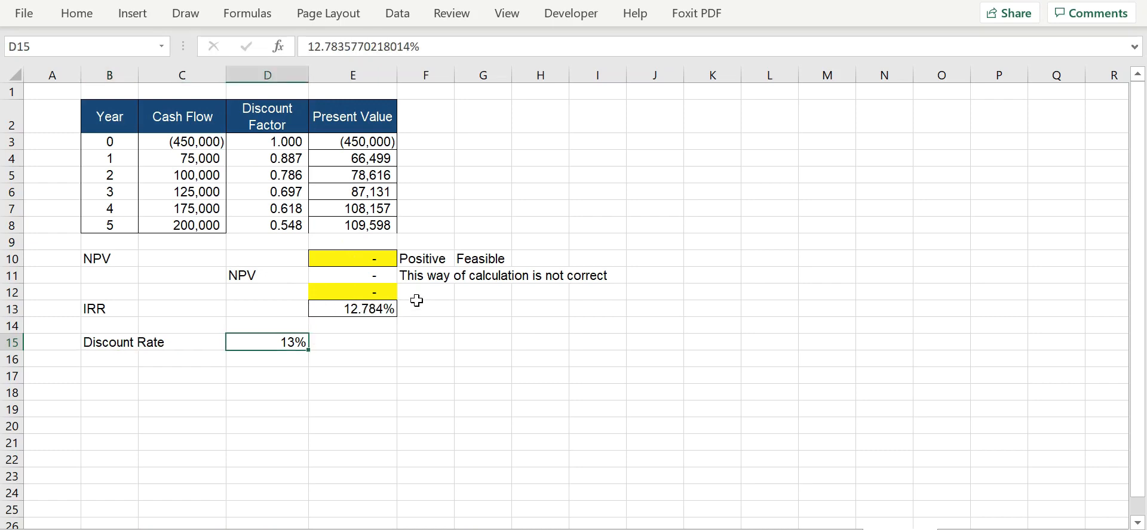
type("9")
key("Return")
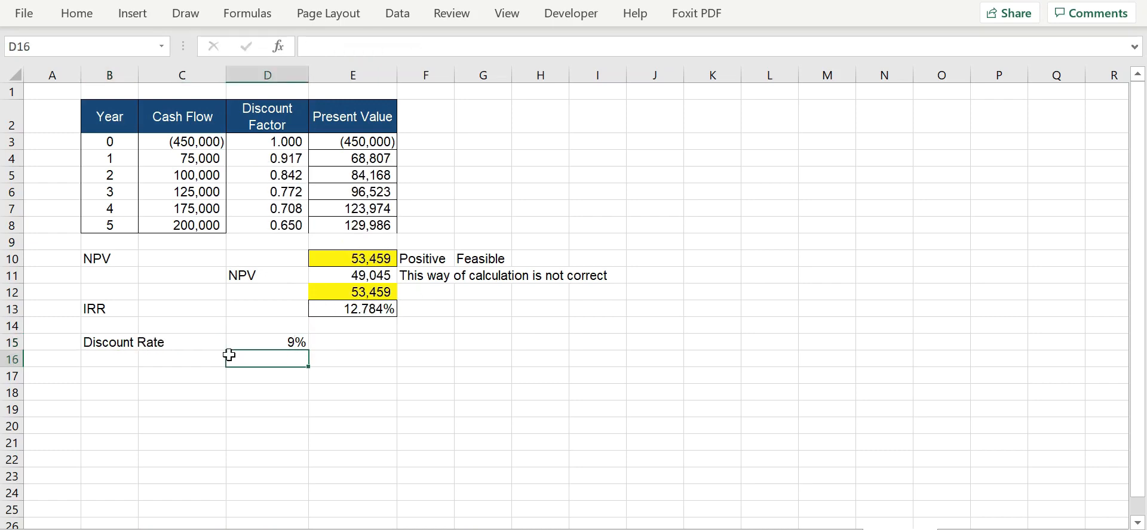
Add the label "Cost of Capital" in B16 below the Discount Rate label
left_click(130, 358)
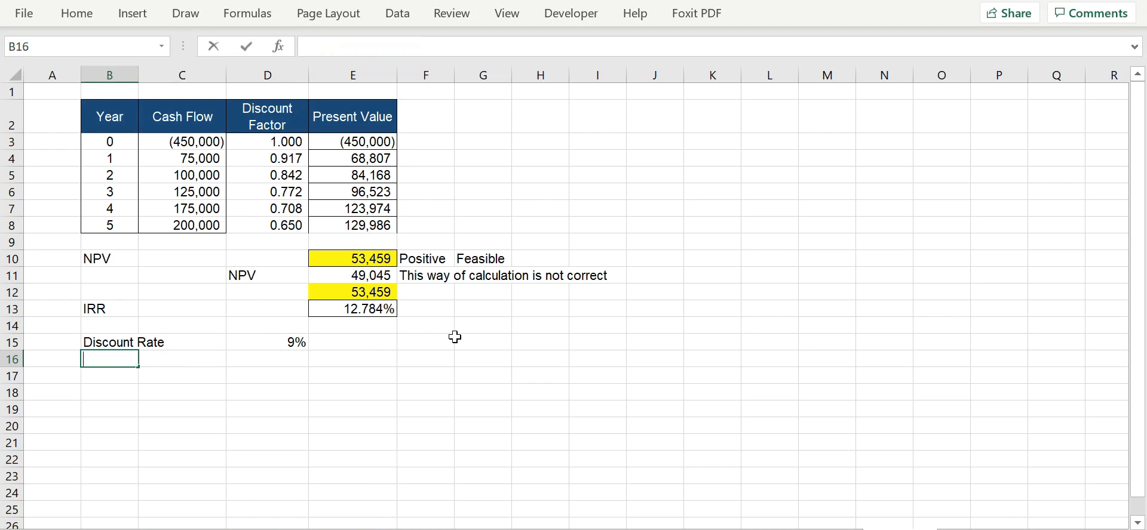
type("Cost of Capital")
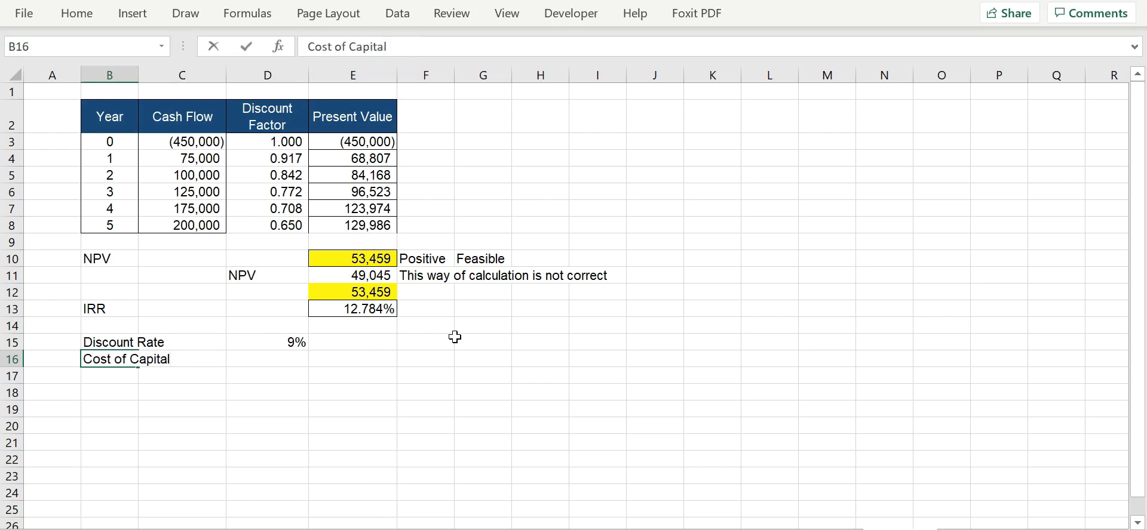
left_click(458, 344)
left_click(292, 340)
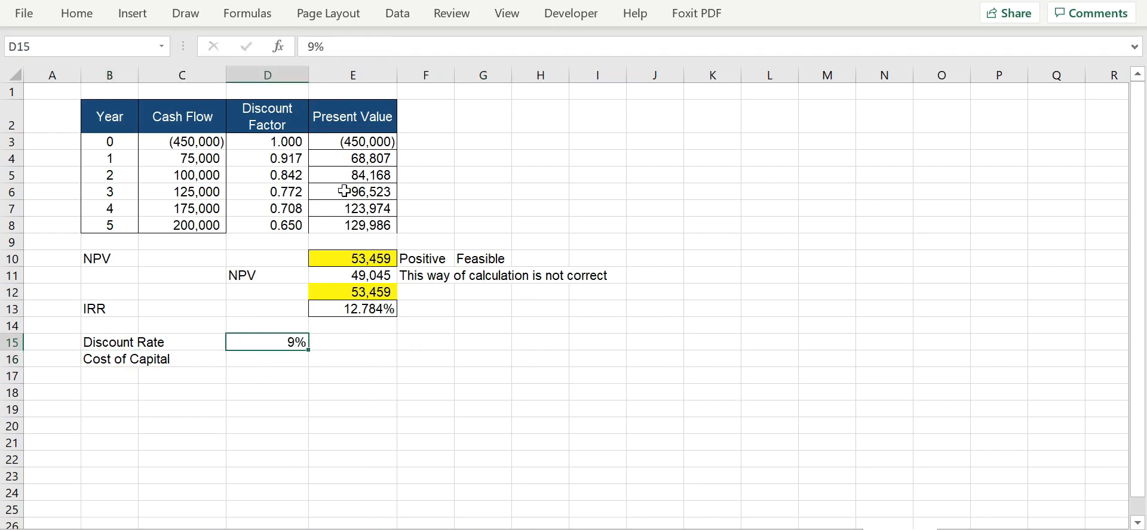